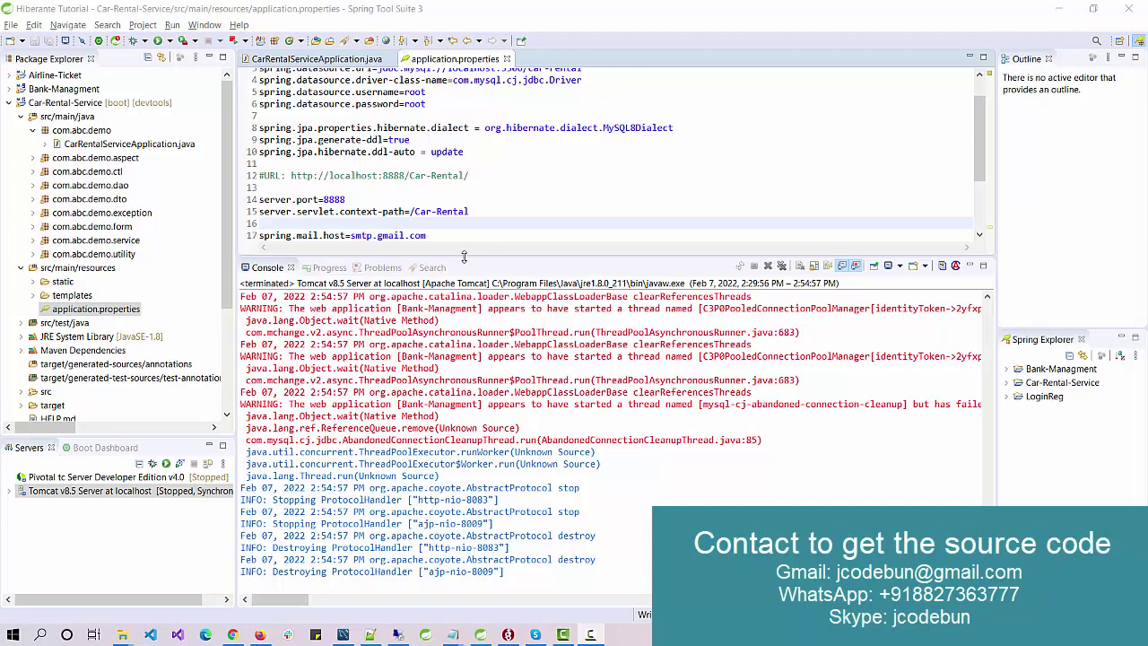
Step: Open InterceptorConfig.java from the com.abc.demo.aspect package in the editor
{"action": "left_click_drag", "start_coordinate": [464, 256], "coordinate": [463, 292]}
{"action": "left_click", "coordinate": [460, 212]}
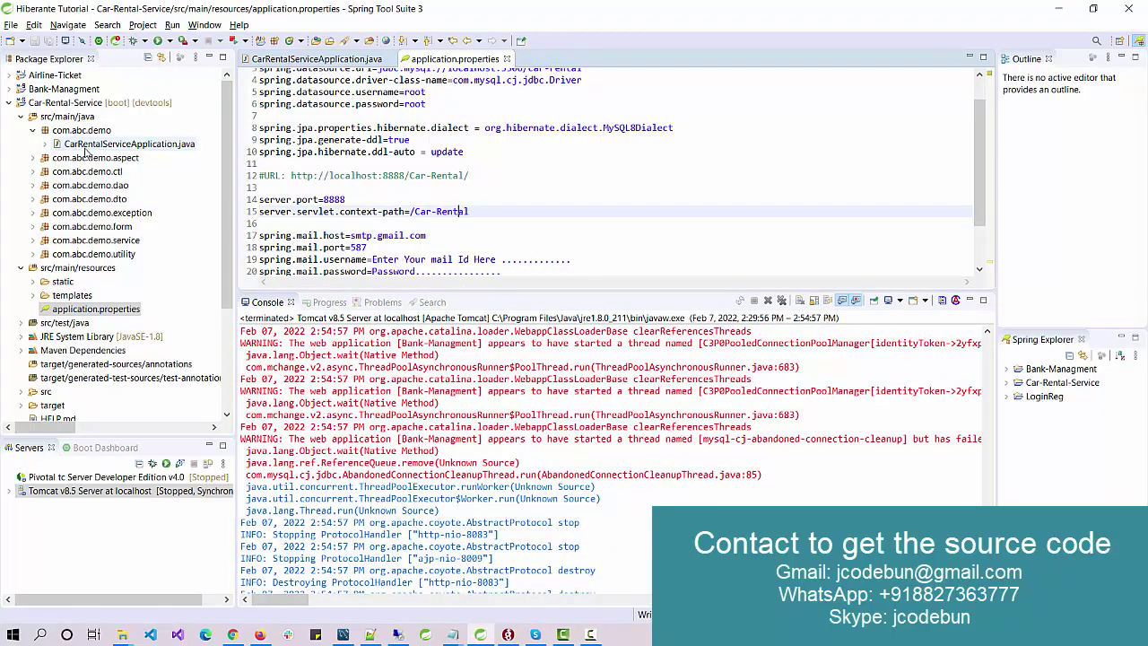
{"action": "double_click", "coordinate": [90, 157]}
{"action": "left_click", "coordinate": [106, 171]}
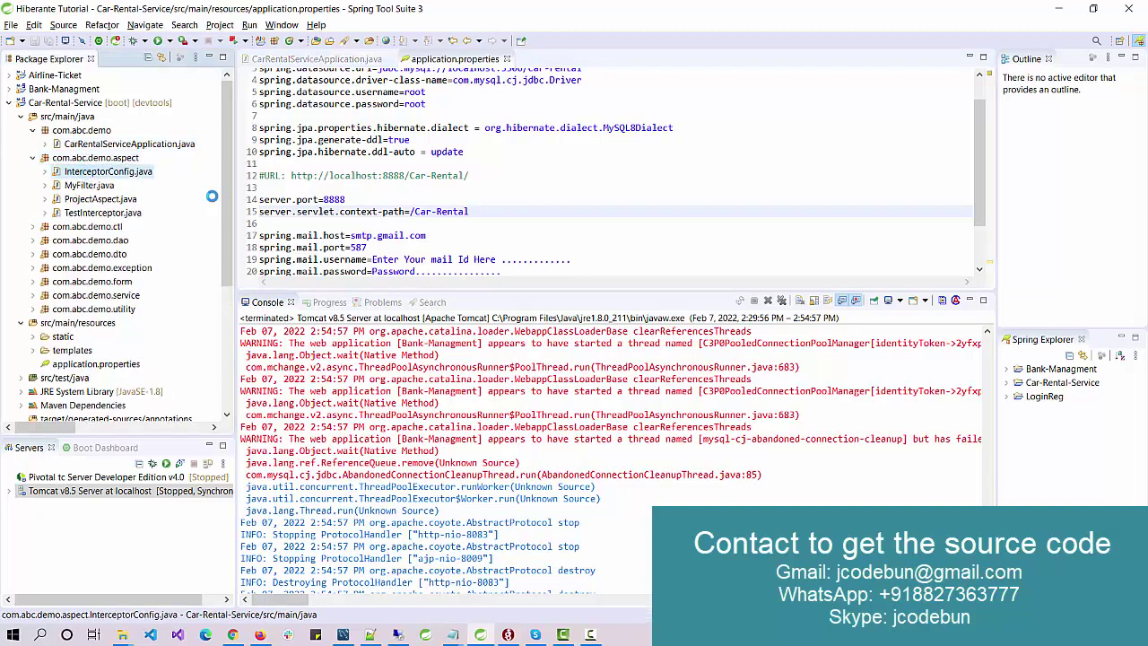
{"action": "double_click", "coordinate": [106, 171]}
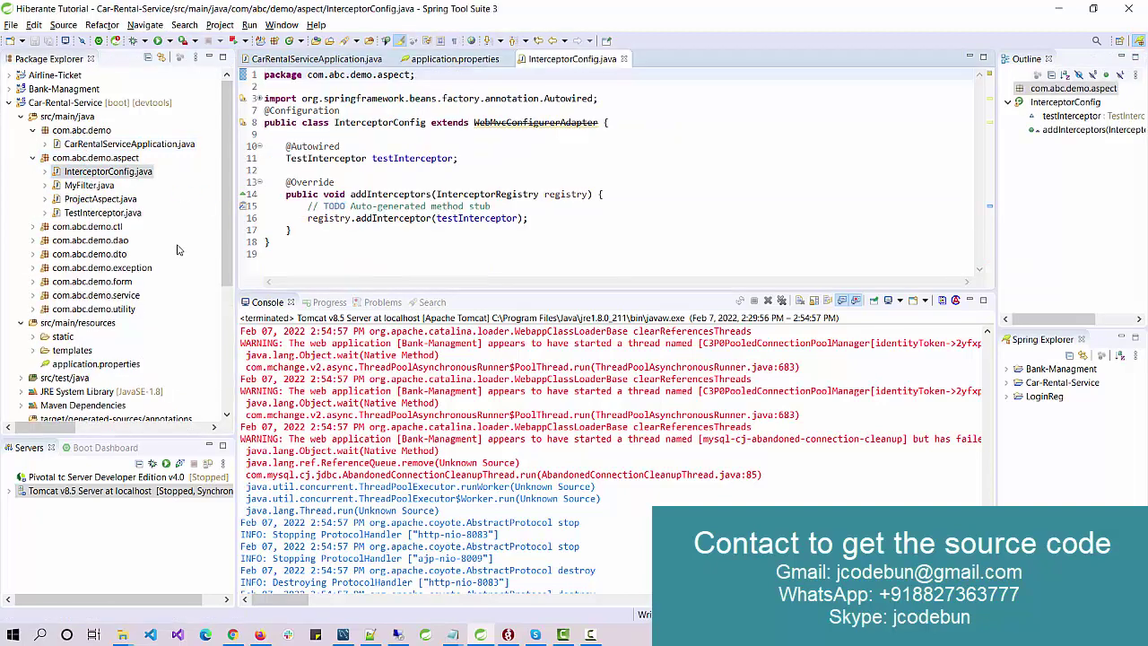
Step: Expand the src, target and templates folders to list the HTML templates
{"action": "scroll", "coordinate": [159, 257], "scroll_direction": "down", "scroll_amount": 2}
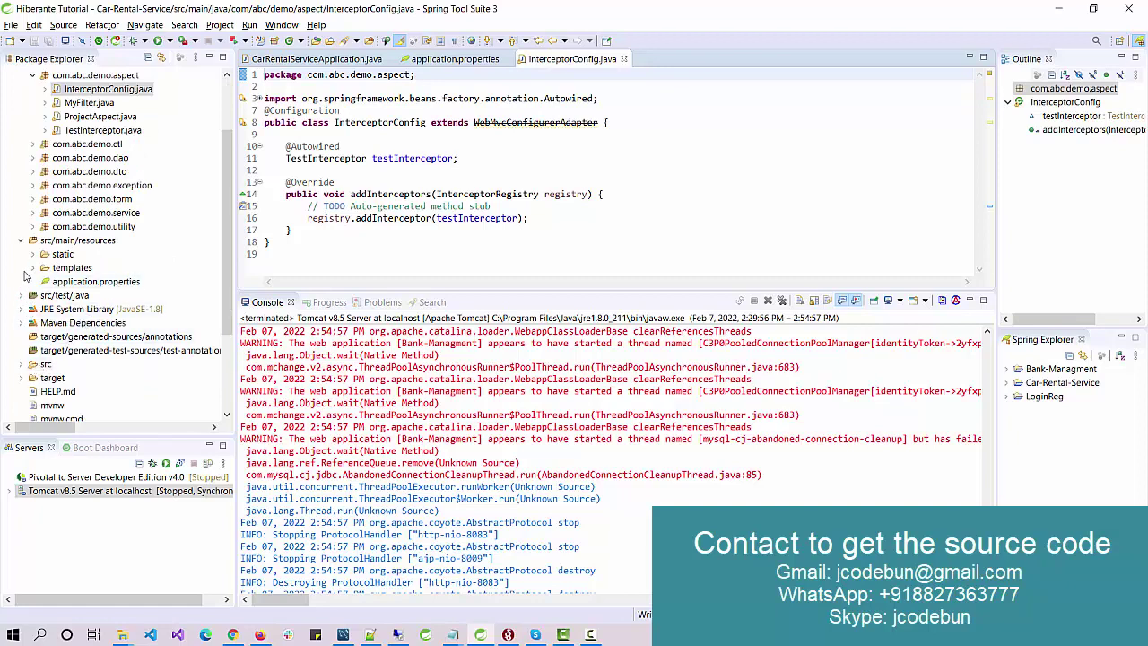
{"action": "scroll", "coordinate": [34, 350], "scroll_direction": "down", "scroll_amount": 1}
{"action": "left_click", "coordinate": [21, 323]}
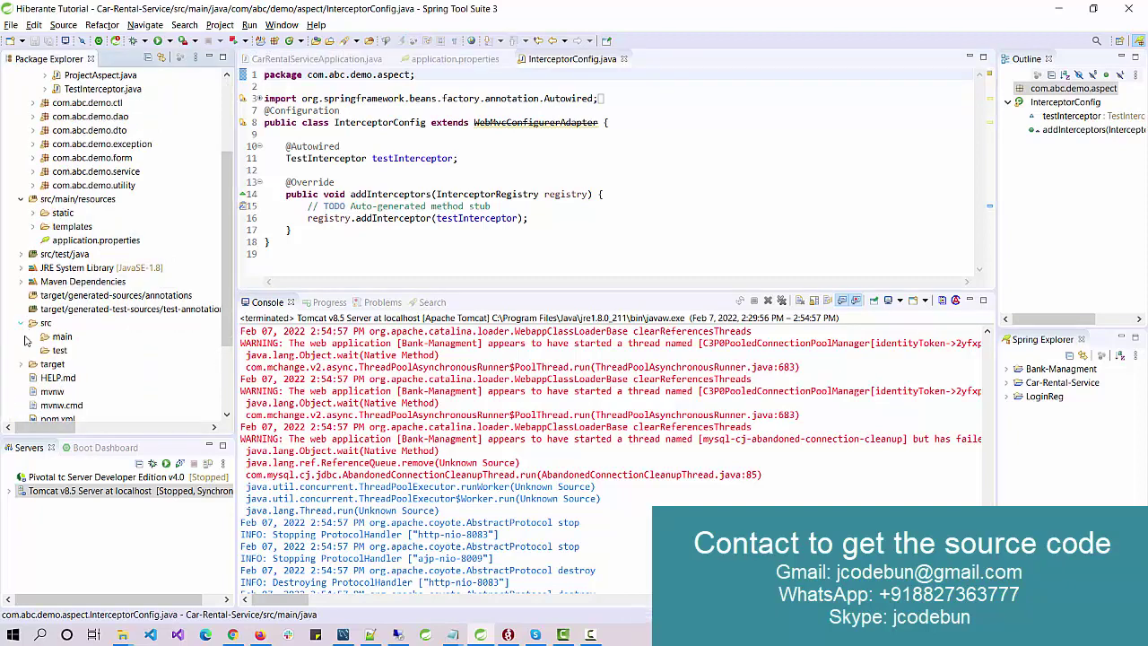
{"action": "left_click", "coordinate": [21, 364]}
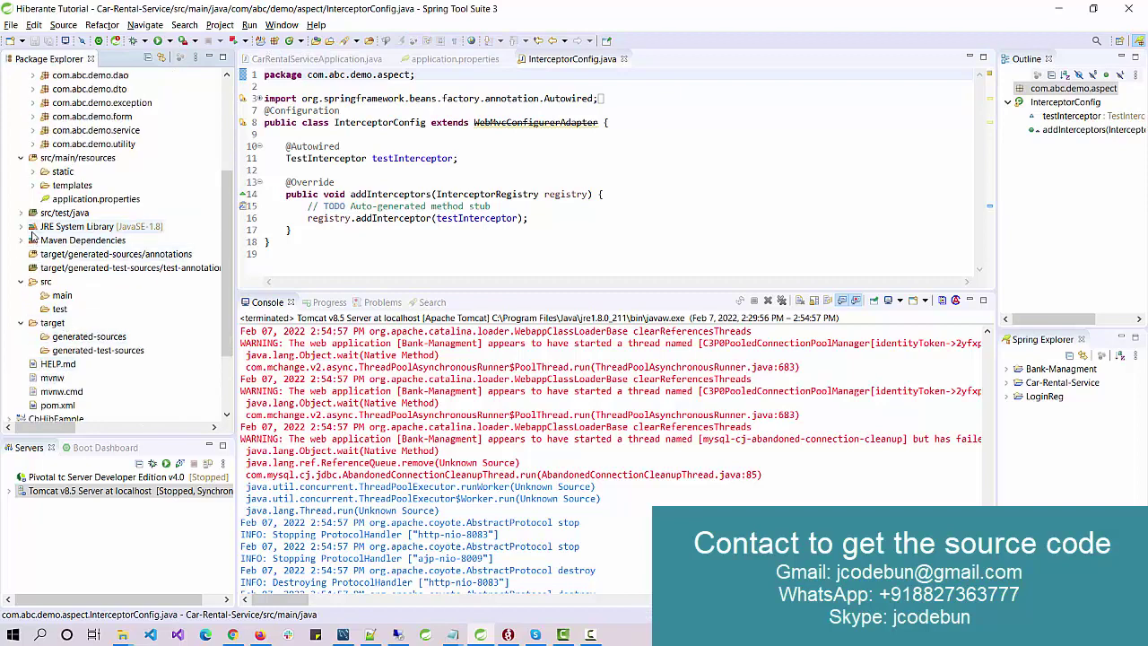
{"action": "left_click", "coordinate": [37, 186]}
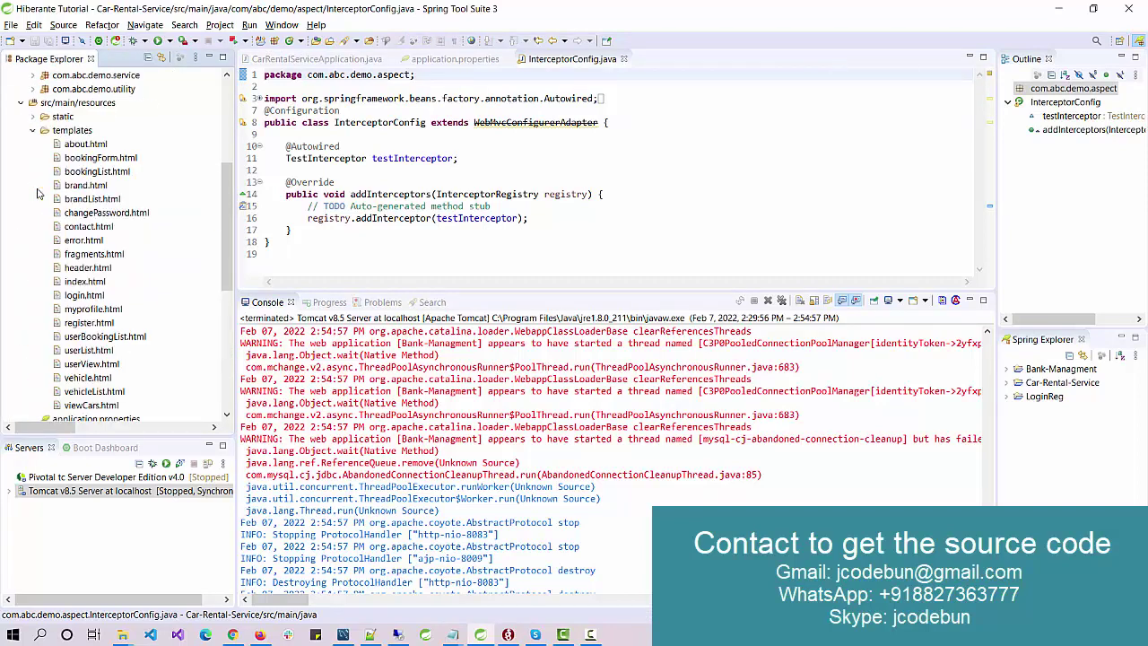
Step: Open about.html in the editor, then collapse templates and toggle the static folder
{"action": "left_click", "coordinate": [95, 145]}
{"action": "double_click", "coordinate": [97, 144]}
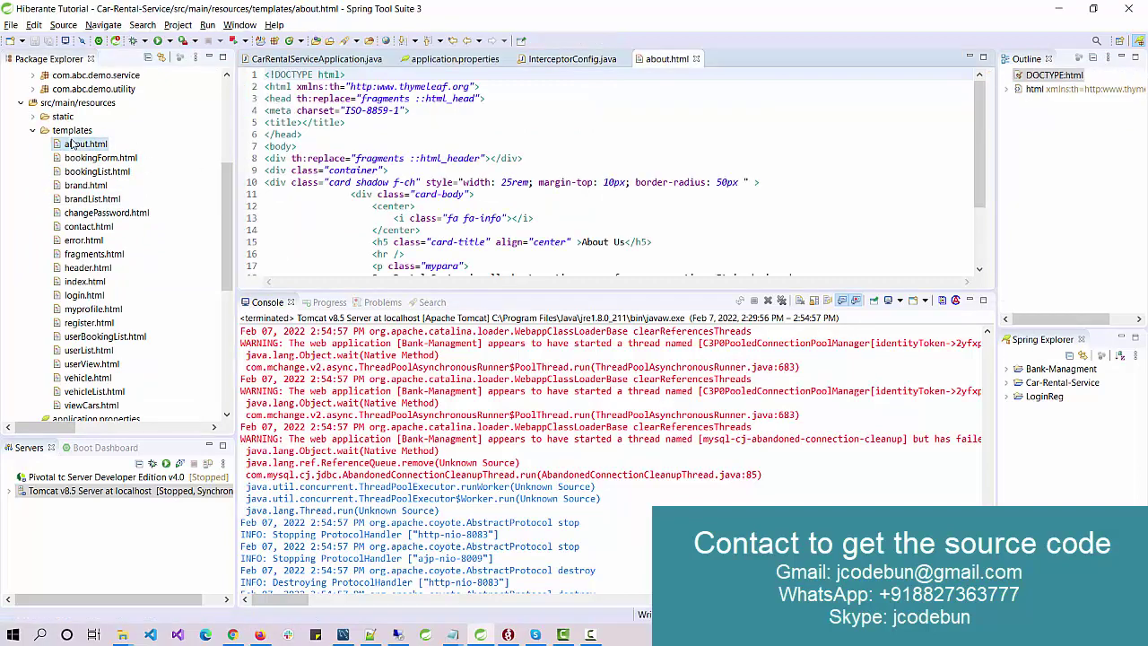
{"action": "left_click", "coordinate": [33, 131]}
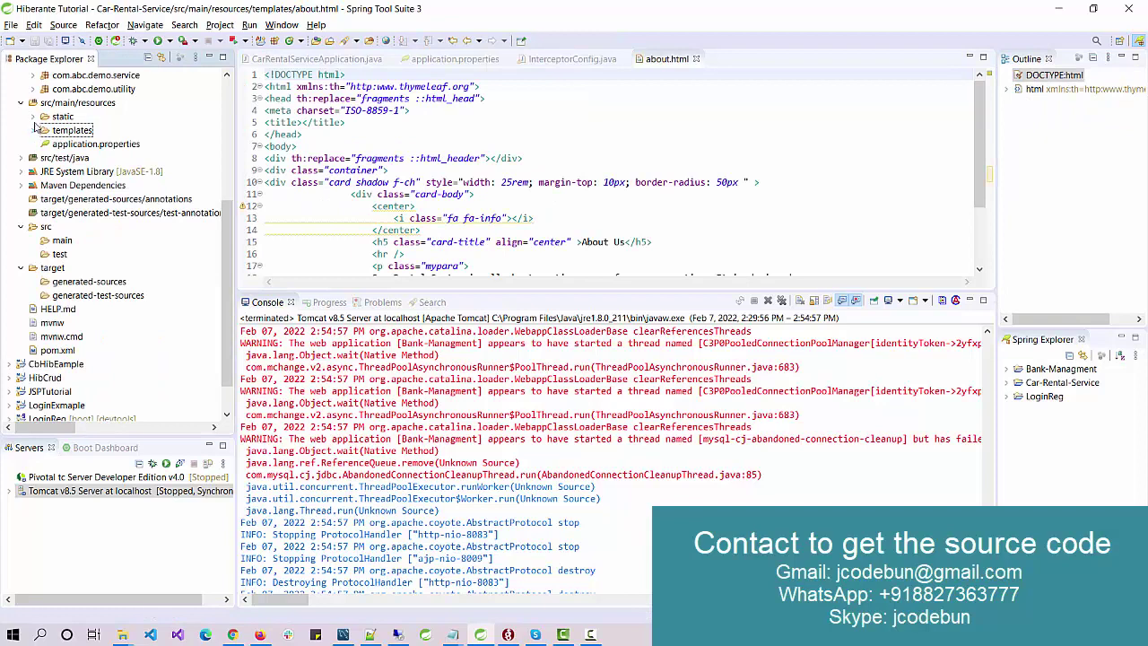
{"action": "left_click", "coordinate": [33, 119]}
{"action": "left_click", "coordinate": [34, 120]}
{"action": "scroll", "coordinate": [99, 244], "scroll_direction": "up", "scroll_amount": 5}
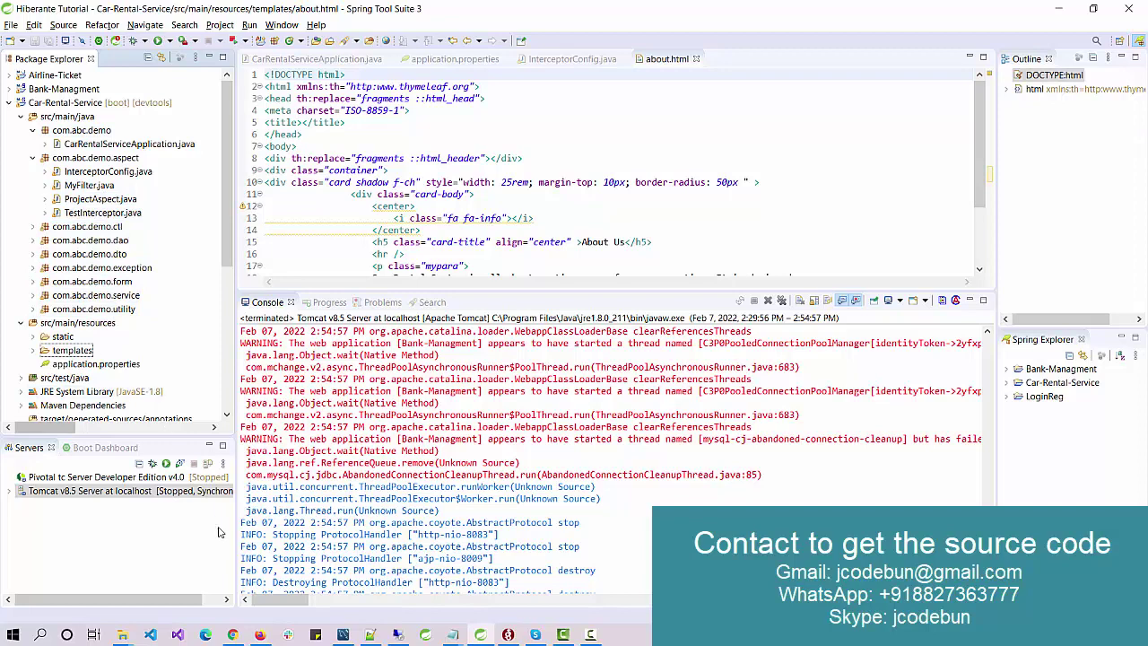
Step: Bring MySQL Workbench forward and set car-rental as the default schema
{"action": "mouse_move", "coordinate": [343, 637]}
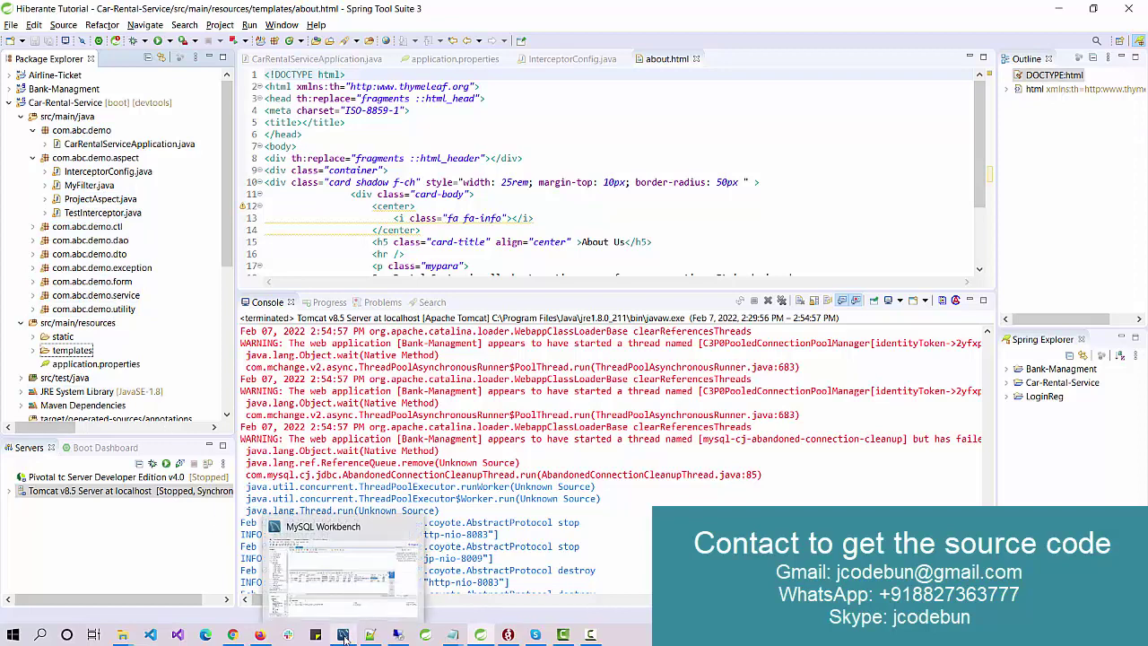
{"action": "left_click", "coordinate": [341, 565]}
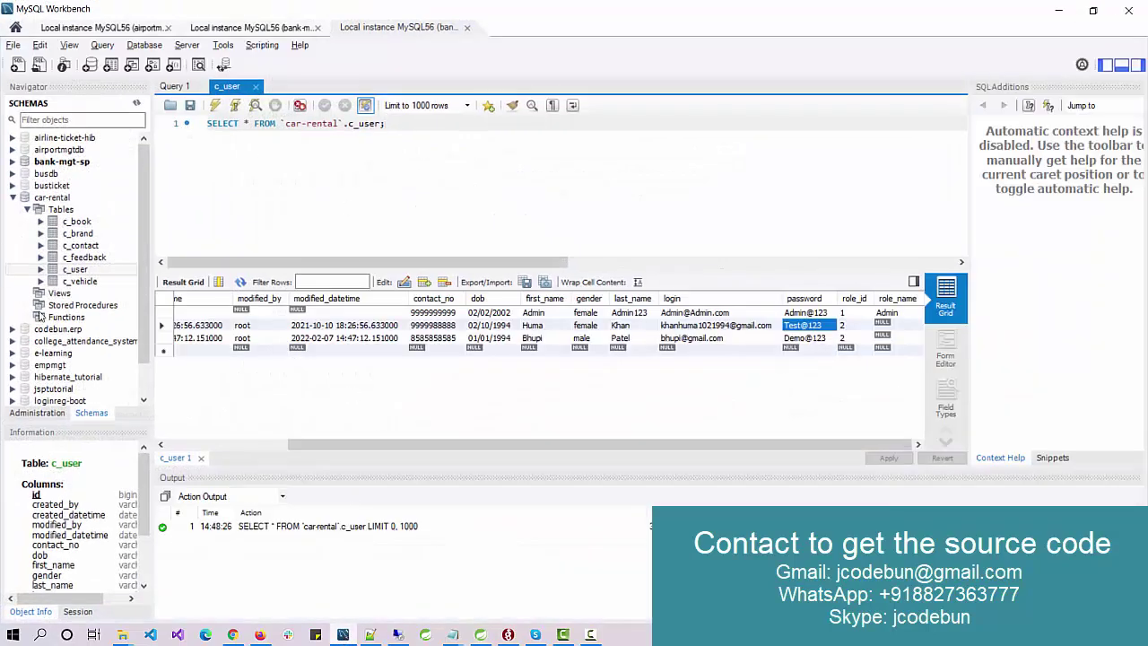
{"action": "double_click", "coordinate": [56, 198]}
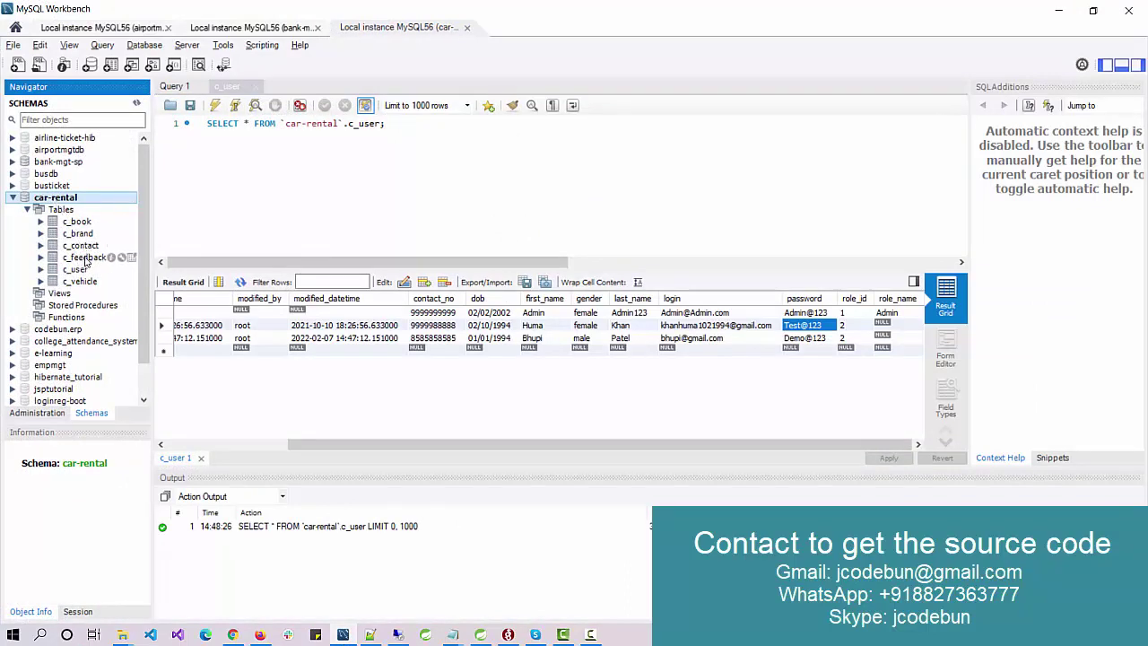
Step: Select the first 1000 rows of c_user, widen the grid columns, then minimize Workbench
{"action": "right_click", "coordinate": [86, 271]}
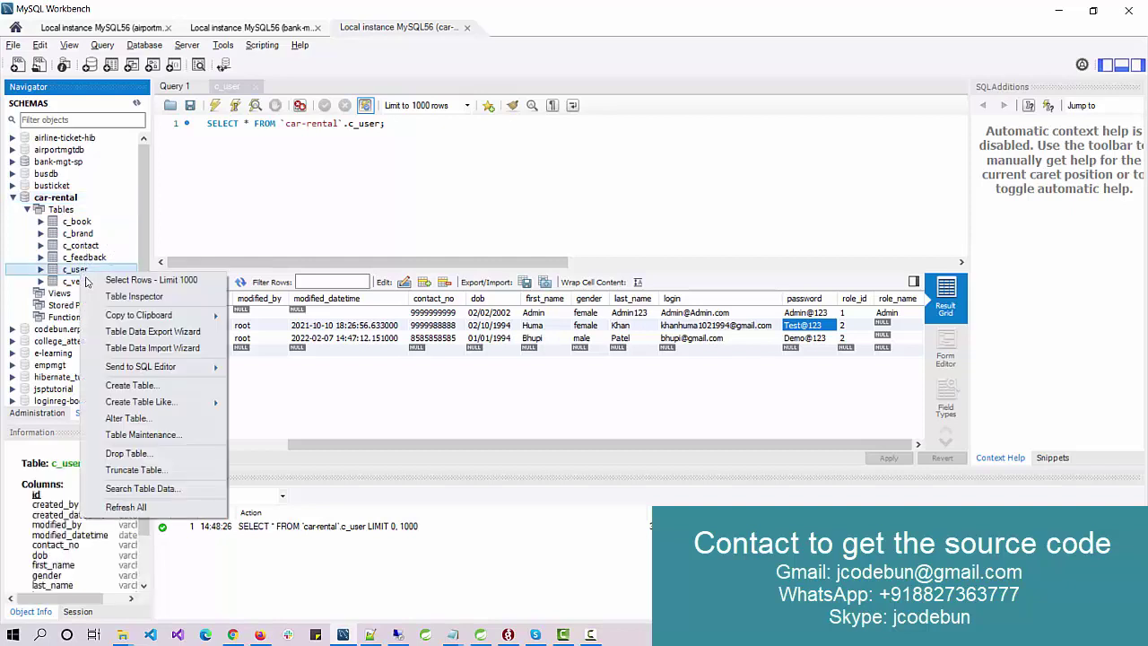
{"action": "left_click", "coordinate": [89, 280]}
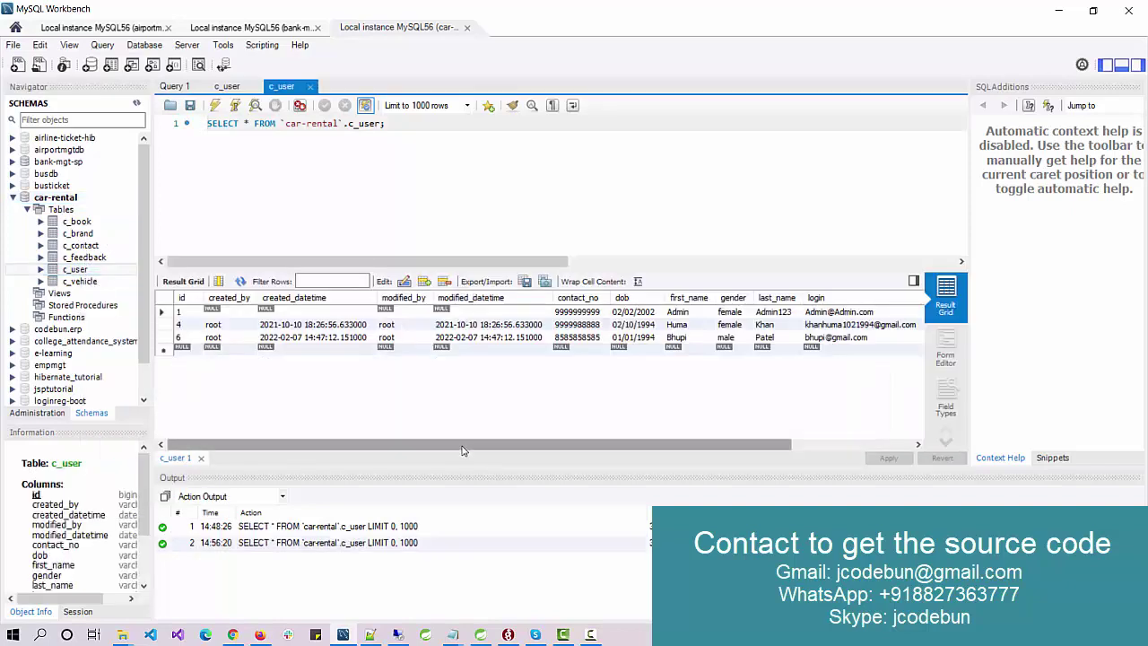
{"action": "left_click_drag", "start_coordinate": [462, 450], "coordinate": [615, 449]}
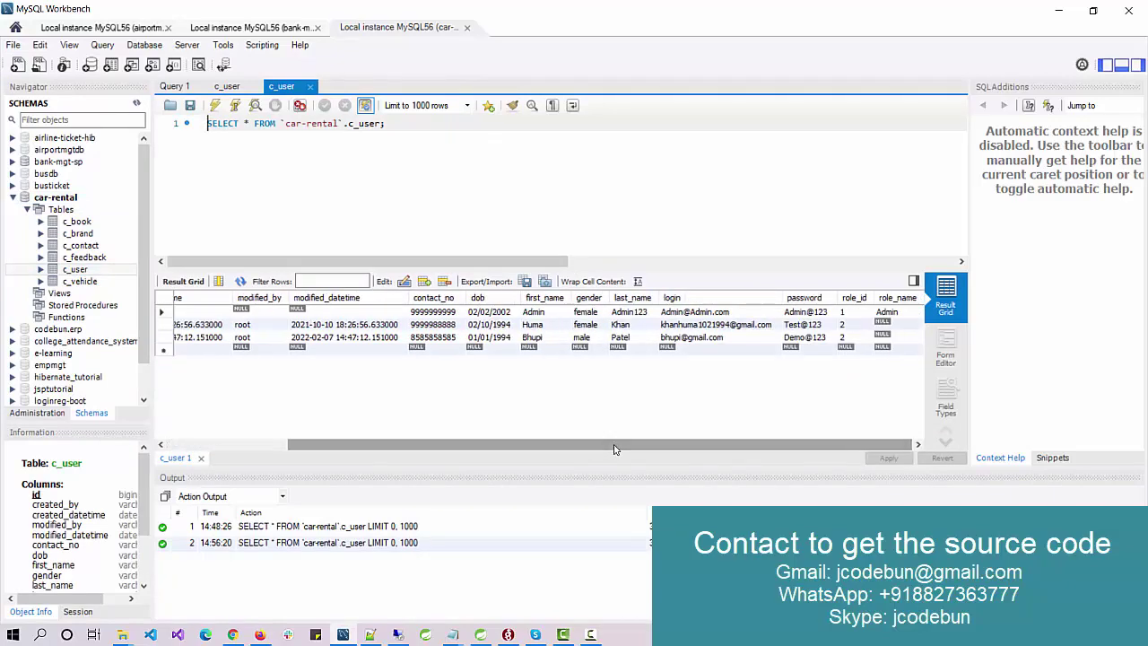
{"action": "left_click_drag", "start_coordinate": [540, 450], "coordinate": [601, 448]}
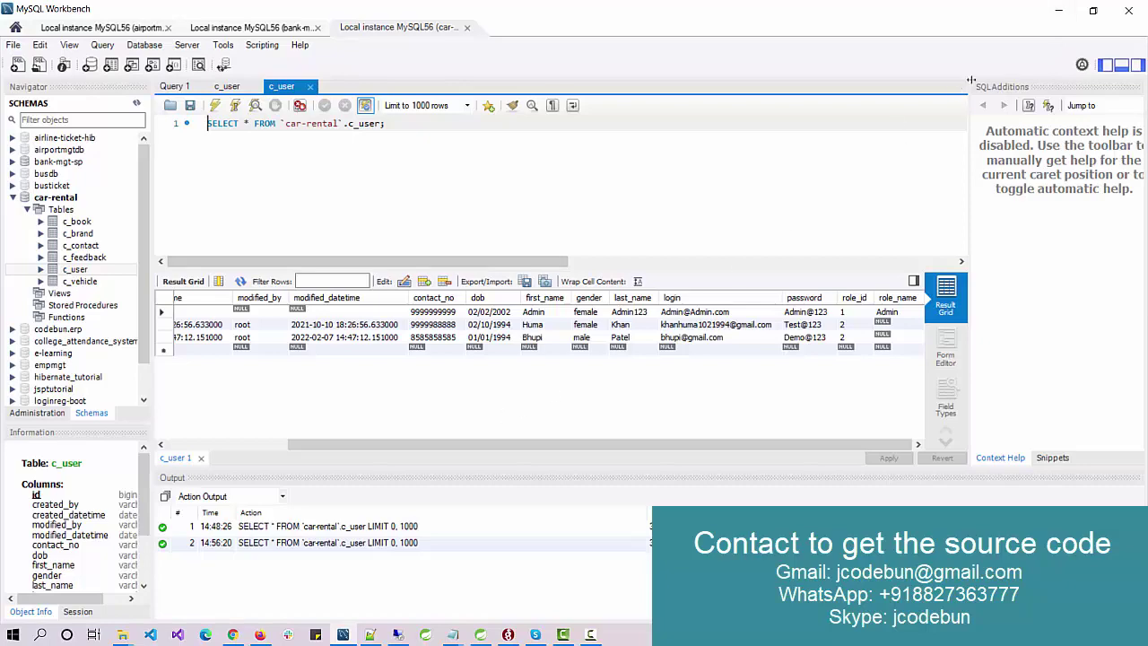
{"action": "left_click", "coordinate": [1058, 11]}
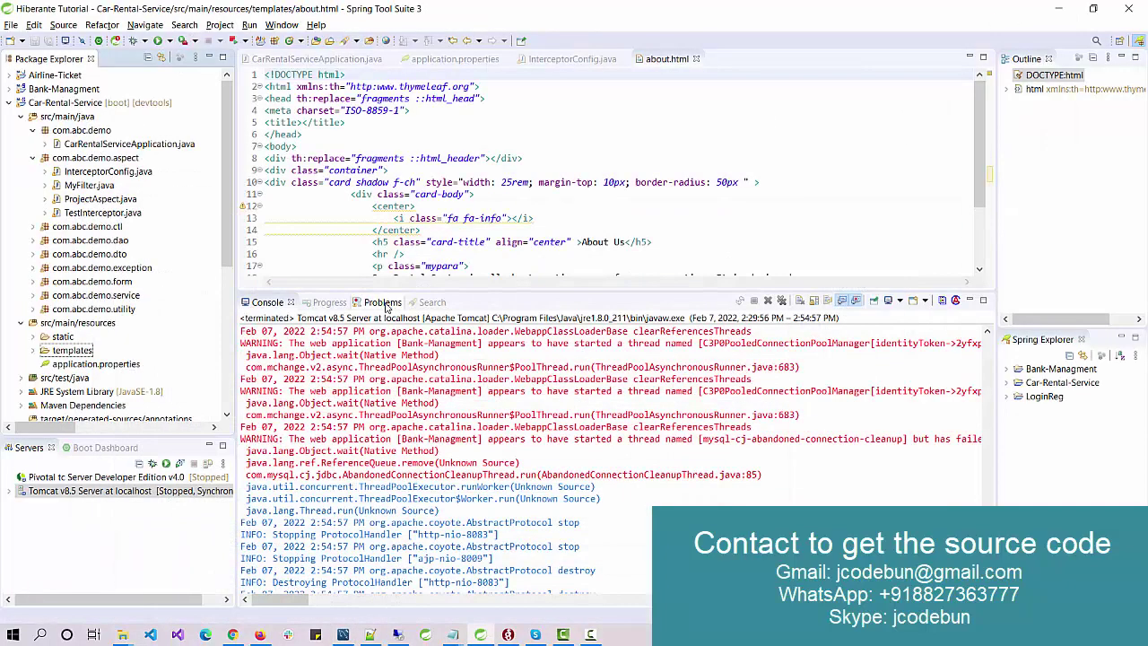
Step: Run CarRentalServiceApplication.java as a Java Application
{"action": "left_click", "coordinate": [97, 146]}
{"action": "right_click", "coordinate": [115, 150]}
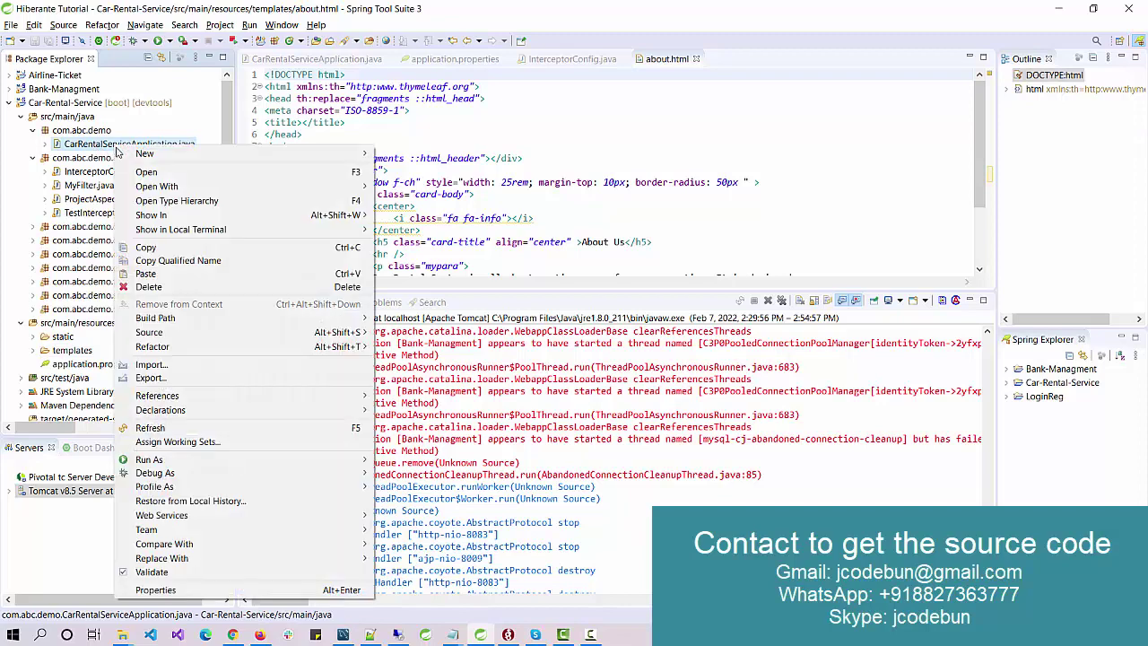
{"action": "mouse_move", "coordinate": [229, 461]}
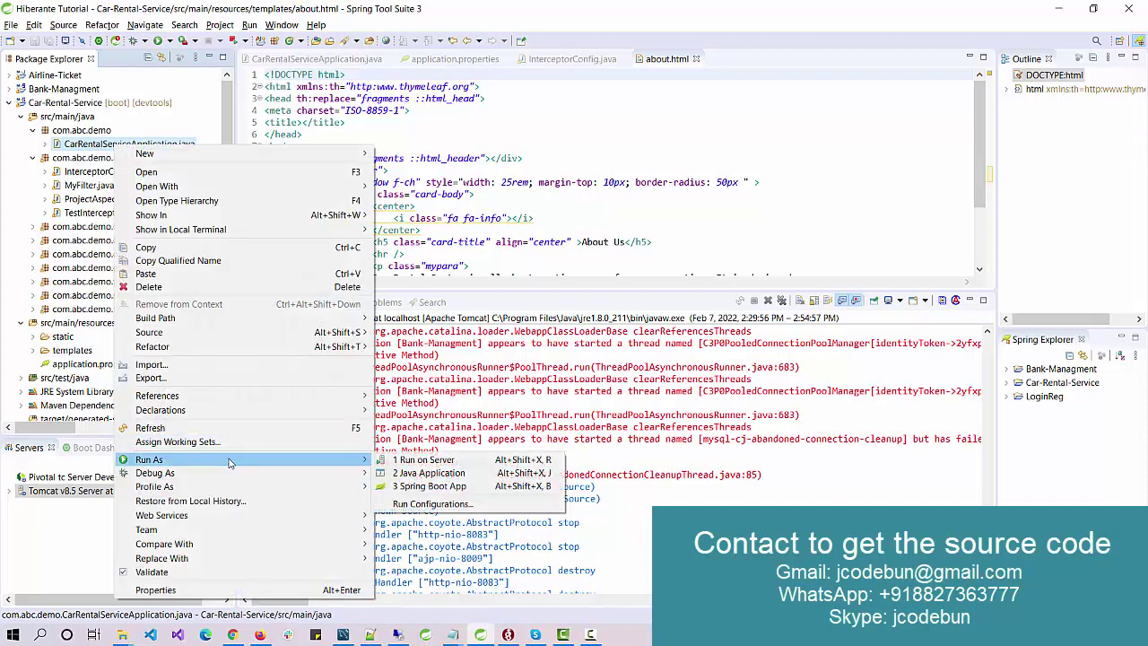
{"action": "left_click", "coordinate": [435, 476]}
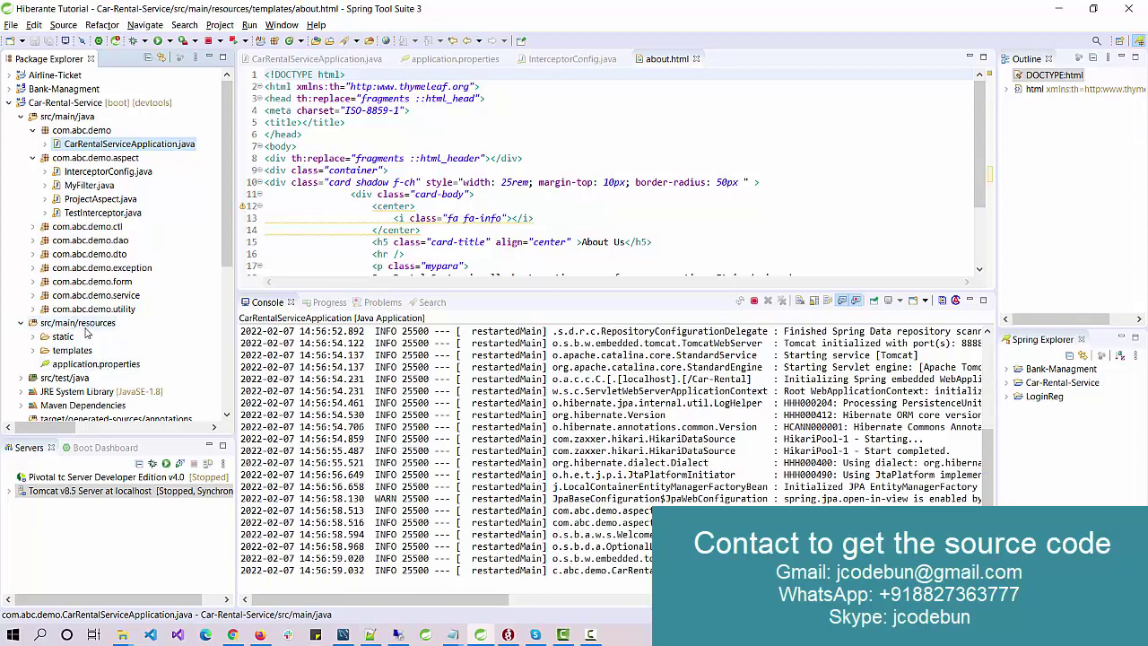
Step: Copy the Car-Rental URL from line 12 of application.properties
{"action": "left_click", "coordinate": [75, 366]}
{"action": "double_click", "coordinate": [75, 366]}
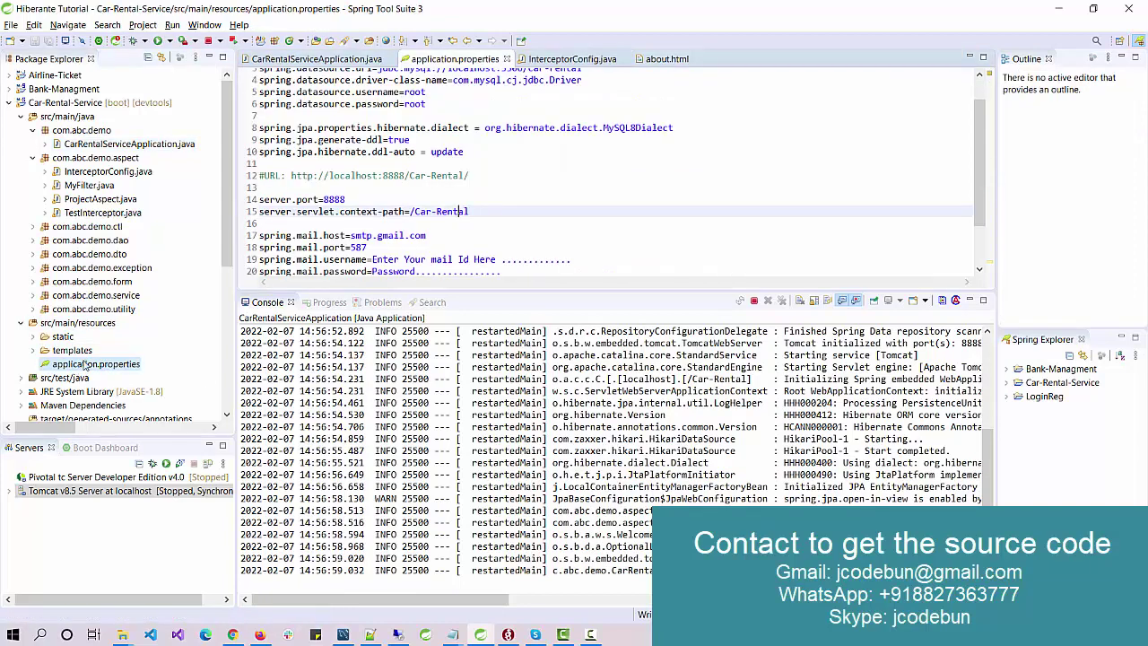
{"action": "left_click_drag", "start_coordinate": [469, 174], "coordinate": [287, 176]}
{"action": "key", "text": "ctrl+c"}
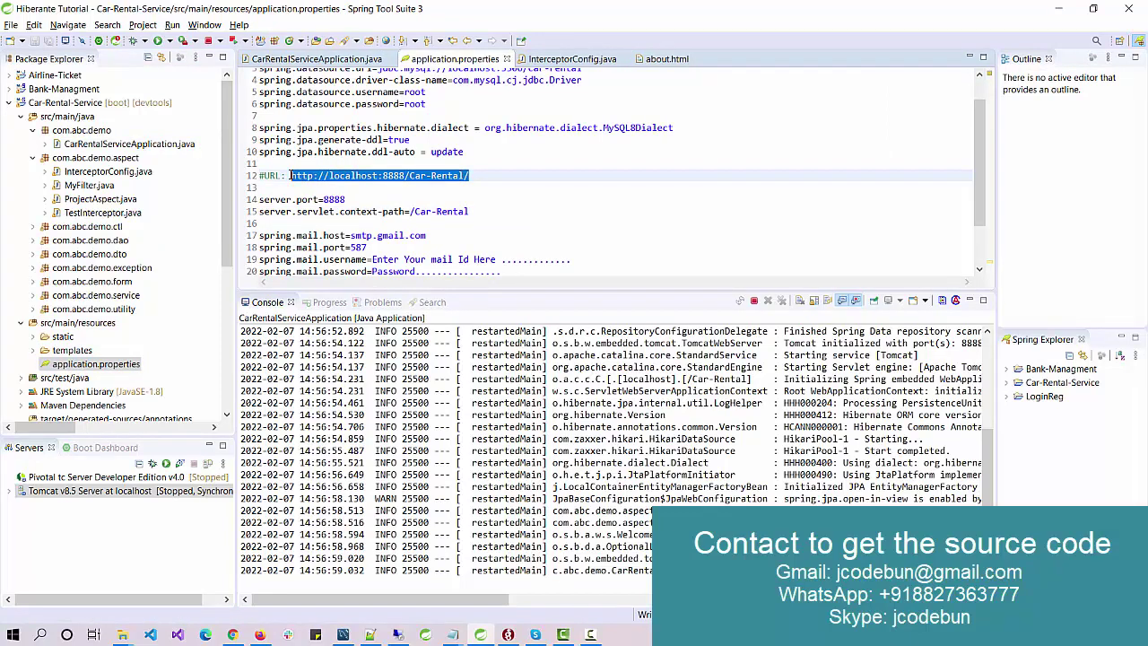
Step: Paste the URL into a new Chrome tab to load localhost:8888/Car-Rental/
{"action": "left_click", "coordinate": [232, 634]}
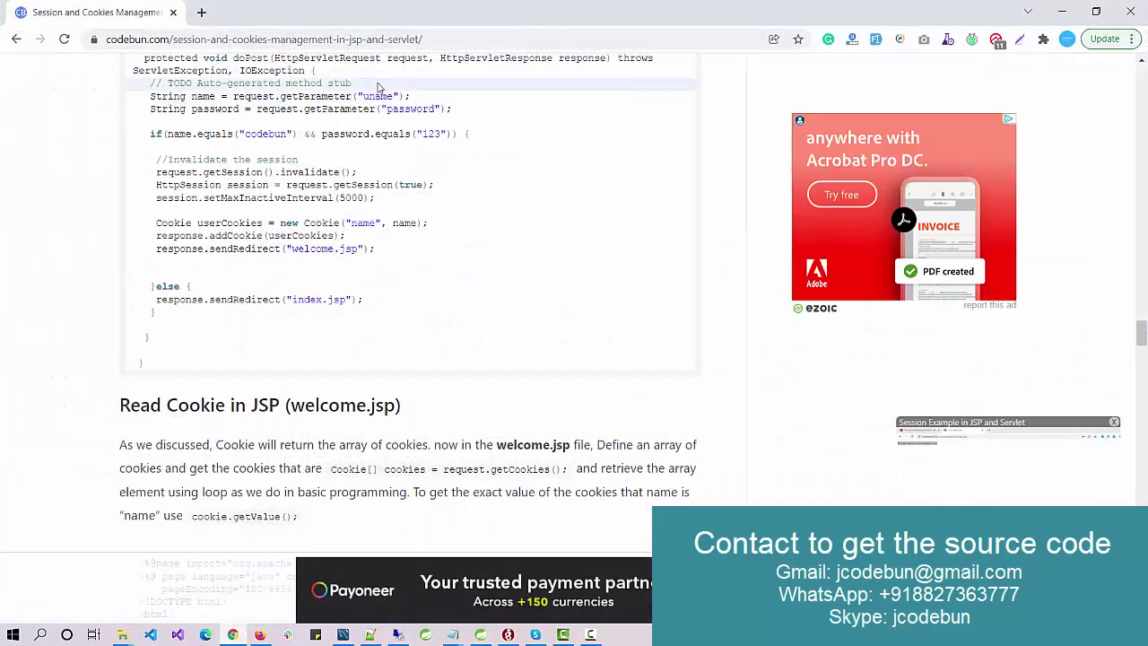
{"action": "left_click", "coordinate": [202, 12]}
{"action": "key", "text": "ctrl+v"}
{"action": "key", "text": "Return"}
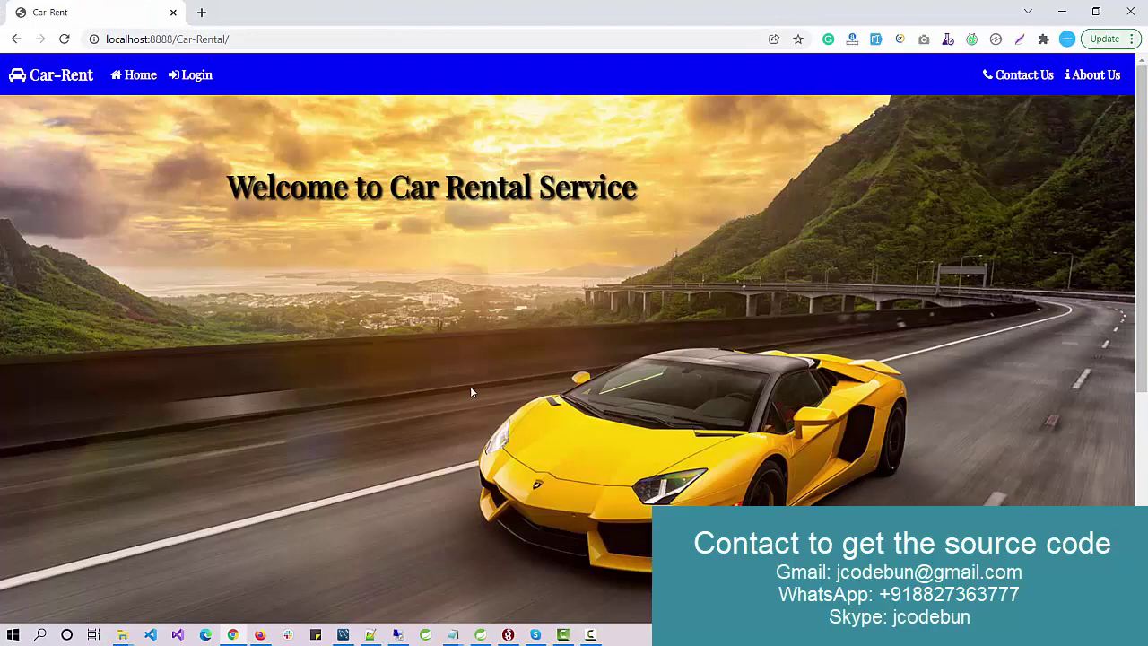
Step: On the login page, fill Email address with the admin e-mail copied from c_user
{"action": "left_click", "coordinate": [191, 75]}
{"action": "left_click", "coordinate": [276, 237]}
{"action": "left_click_drag", "start_coordinate": [276, 237], "coordinate": [81, 246]}
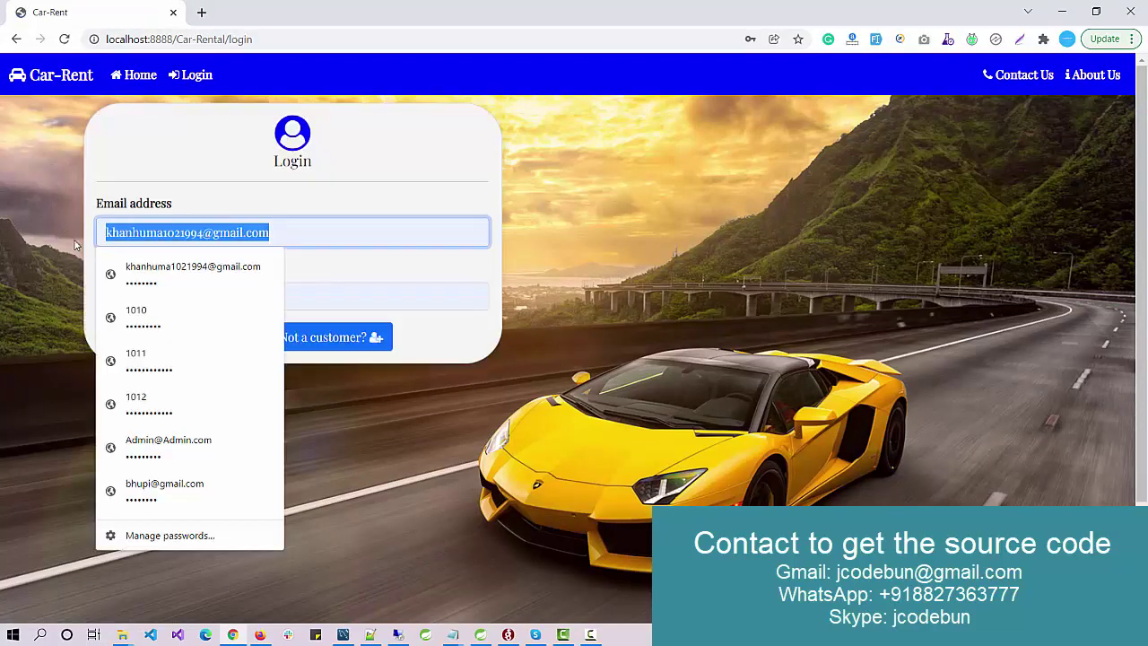
{"action": "left_click", "coordinate": [59, 242]}
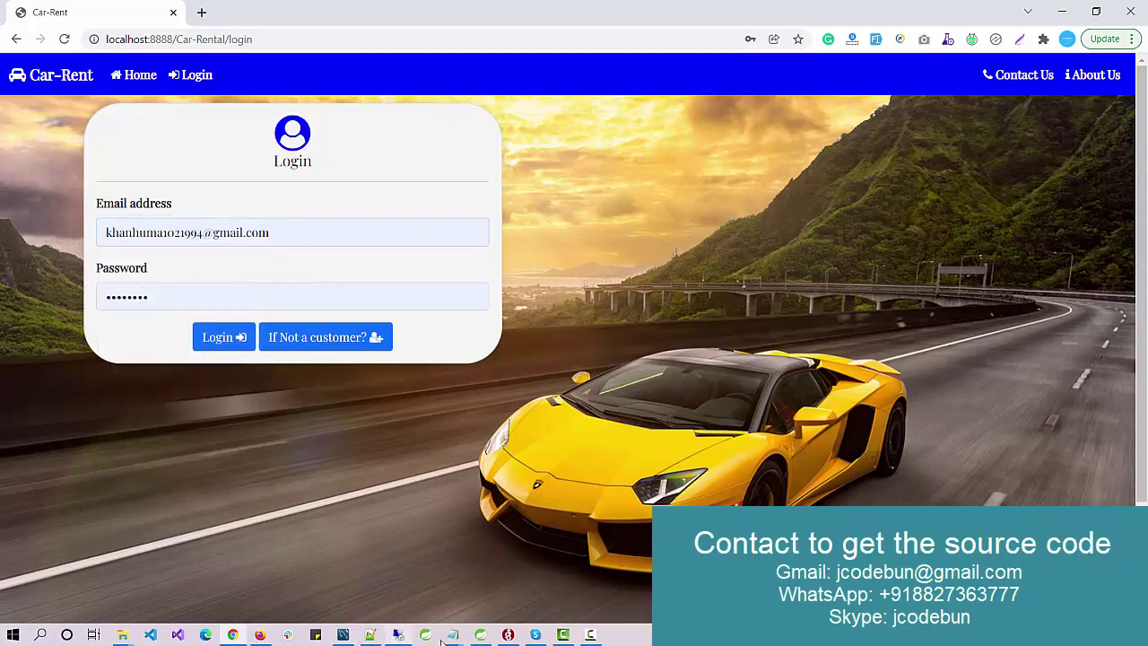
{"action": "left_click", "coordinate": [342, 635]}
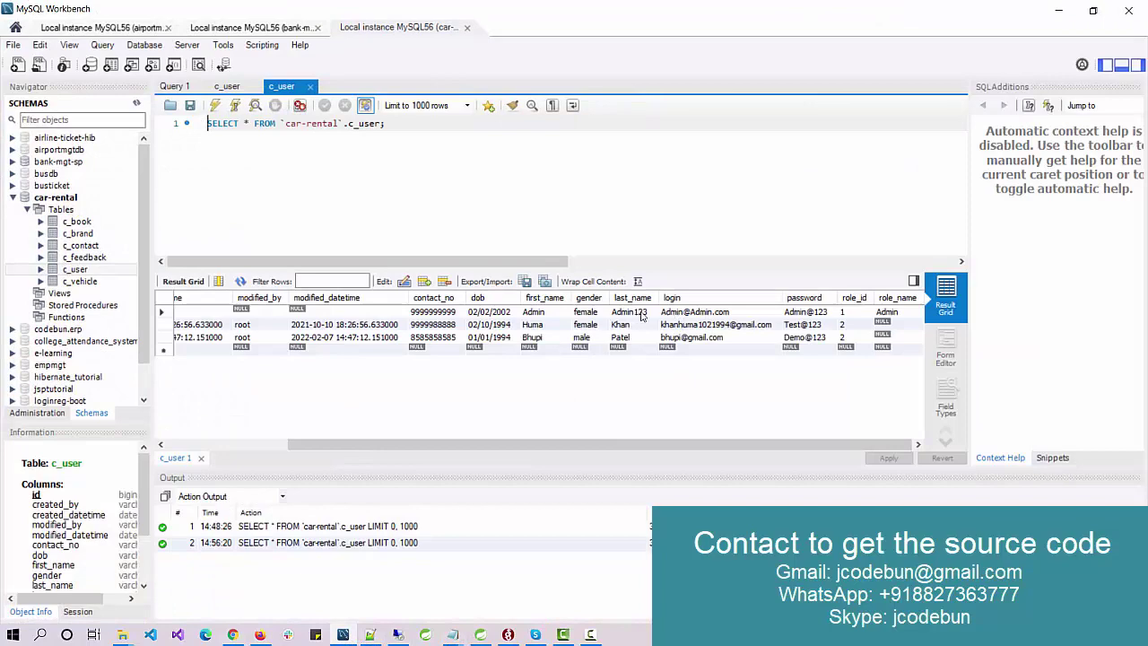
{"action": "left_click", "coordinate": [676, 314]}
{"action": "double_click", "coordinate": [675, 314]}
{"action": "key", "text": "ctrl+c"}
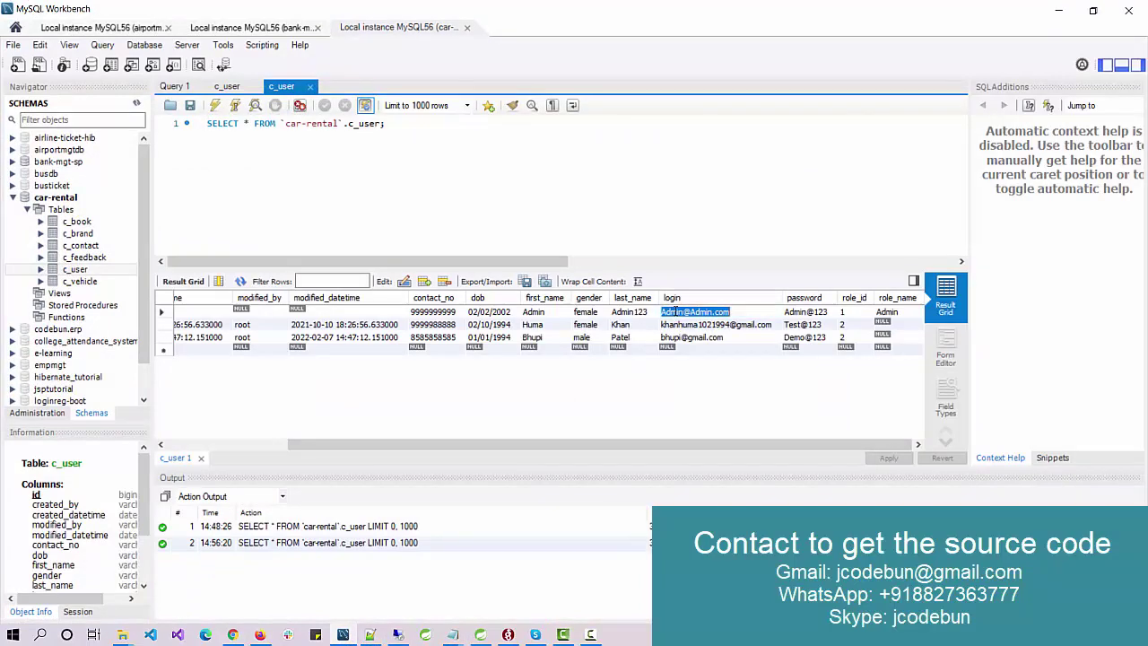
{"action": "key", "text": "alt+Tab"}
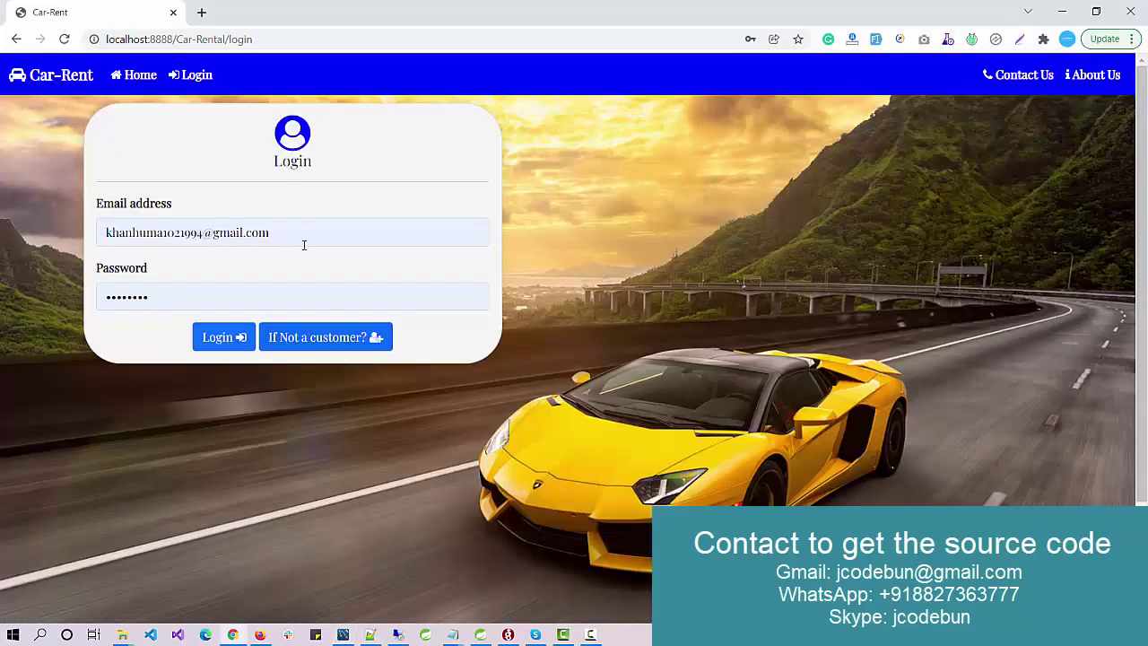
{"action": "triple_click", "coordinate": [307, 235]}
{"action": "key", "text": "ctrl+v"}
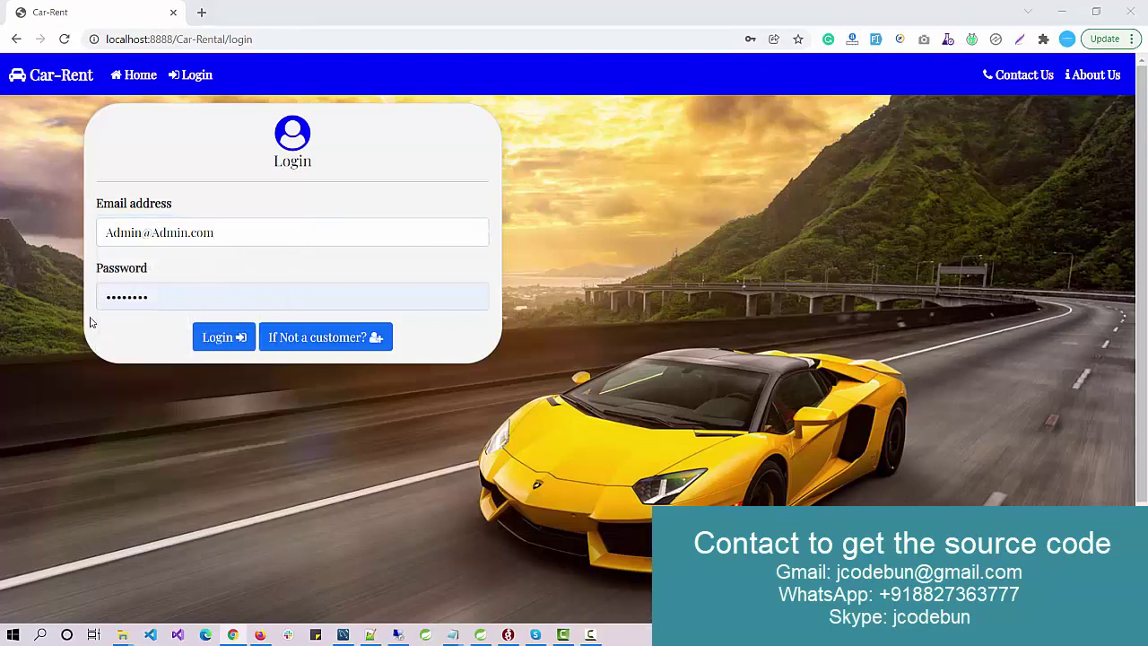
Step: Copy the admin password from the c_user grid into Password and log in
{"action": "key", "text": "alt+Tab"}
{"action": "double_click", "coordinate": [804, 313]}
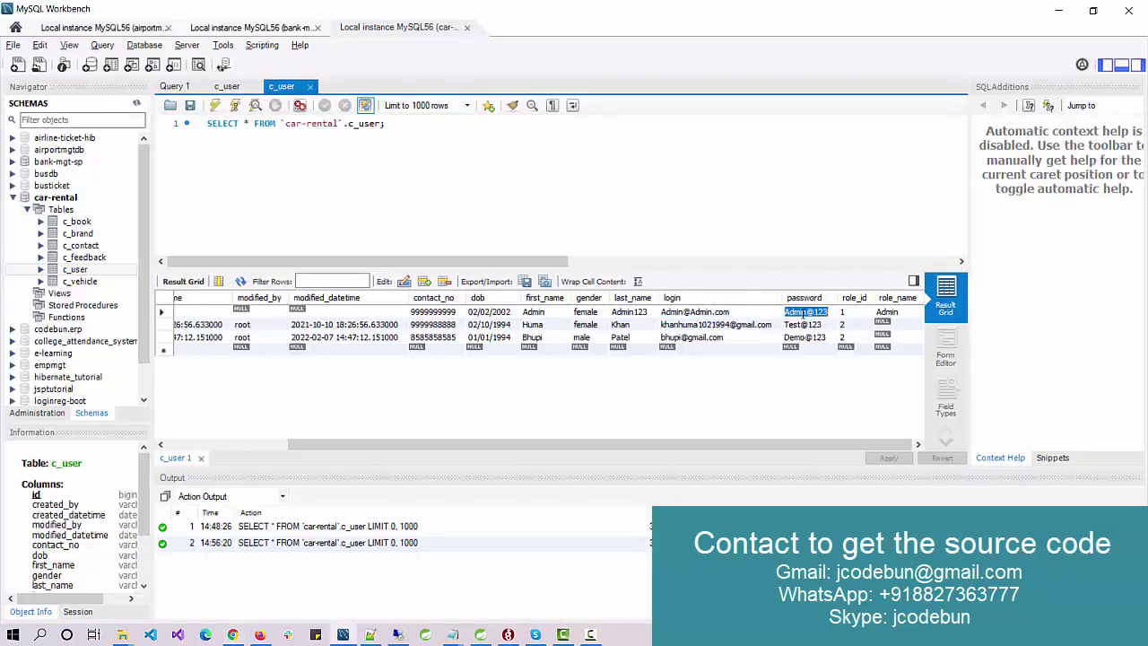
{"action": "key", "text": "alt+Tab"}
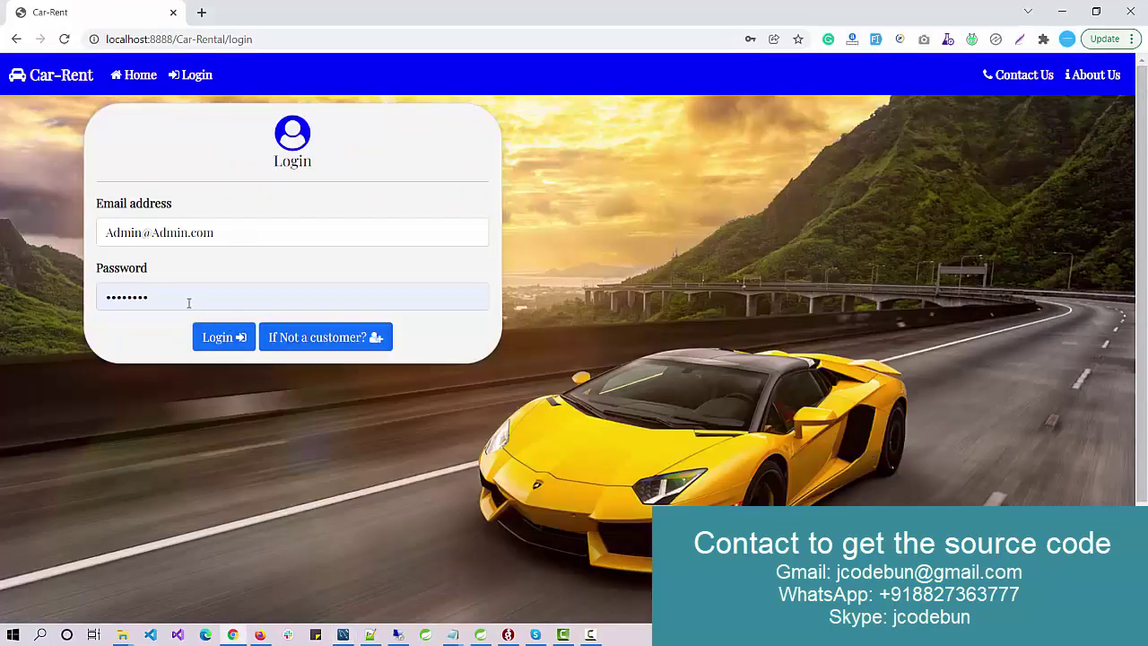
{"action": "triple_click", "coordinate": [187, 300]}
{"action": "key", "text": "ctrl+v"}
{"action": "left_click", "coordinate": [224, 338]}
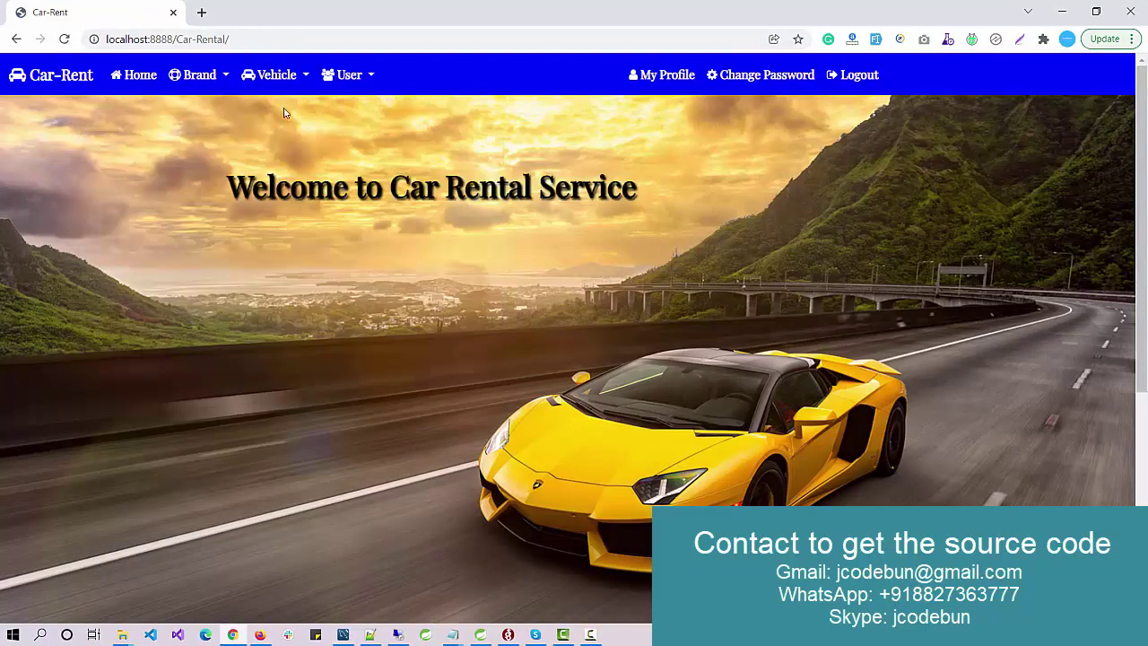
Step: Open the View Brands list and check its second page
{"action": "left_click", "coordinate": [134, 74]}
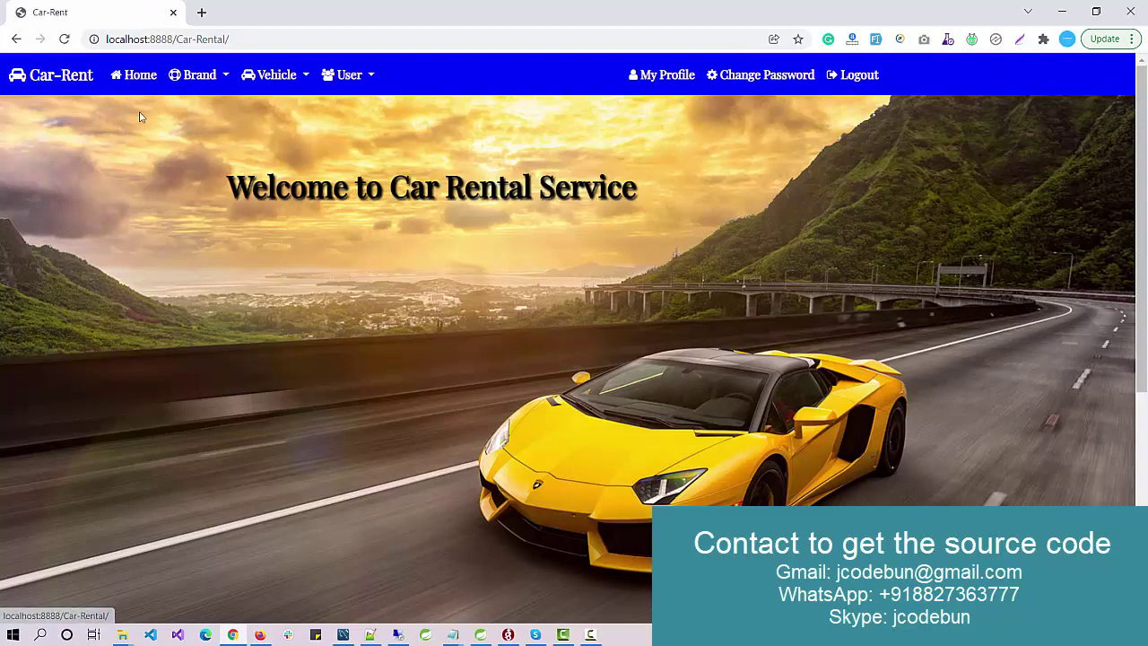
{"action": "left_click", "coordinate": [193, 81]}
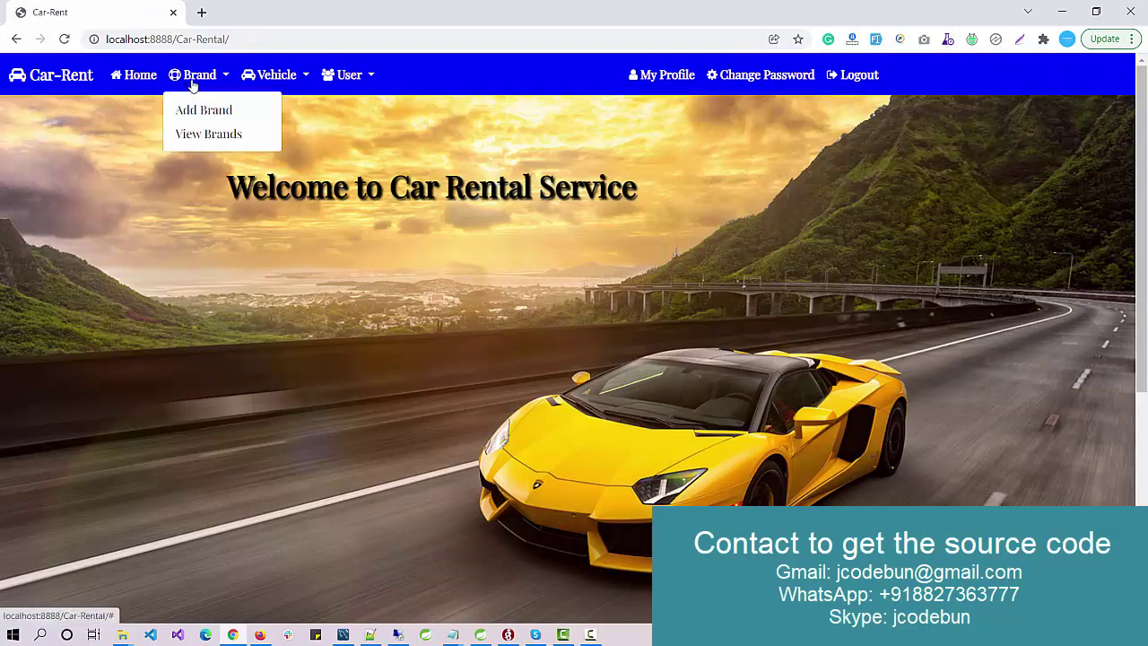
{"action": "left_click", "coordinate": [204, 135]}
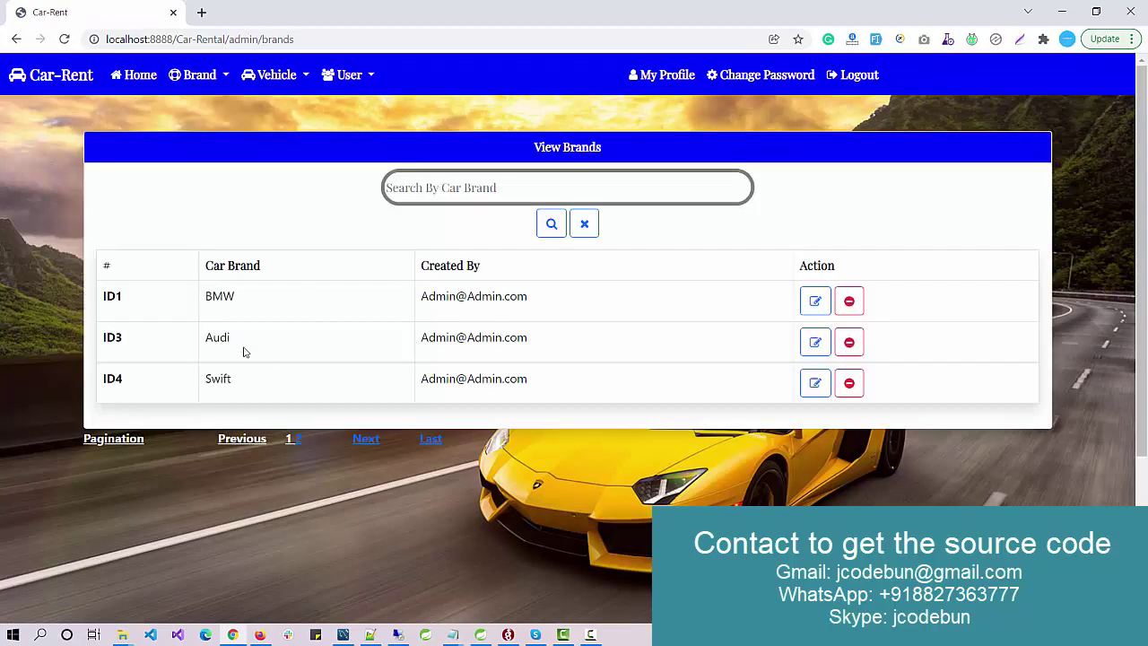
{"action": "left_click", "coordinate": [299, 438]}
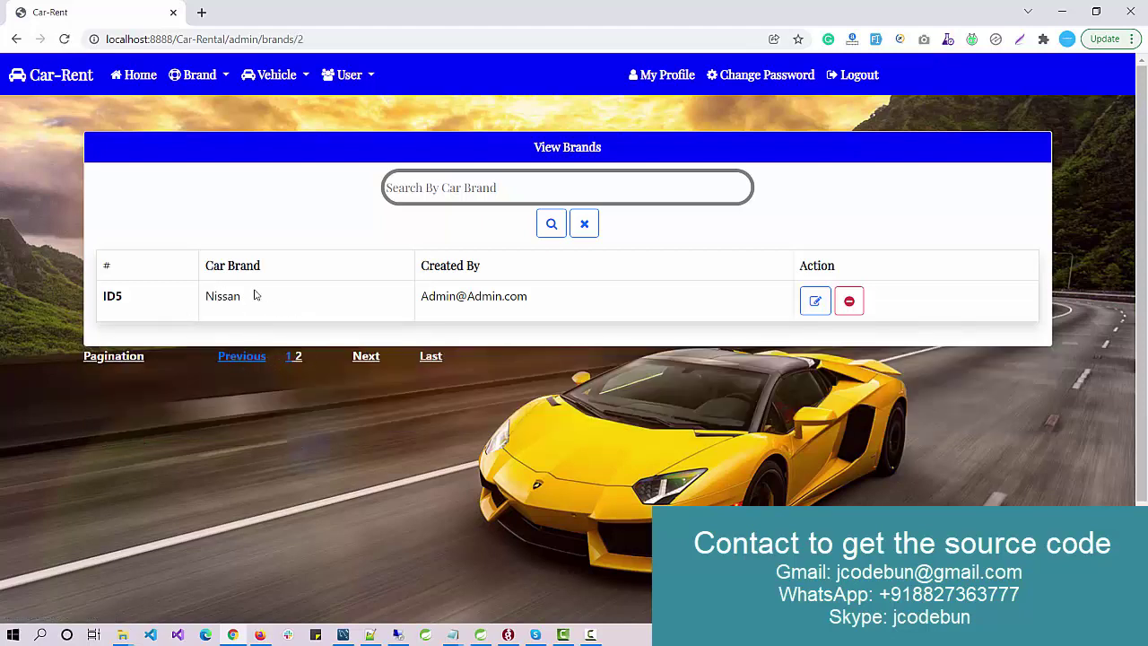
Step: Add the brand Reno through the Add Brand form
{"action": "left_click", "coordinate": [196, 75]}
{"action": "left_click", "coordinate": [206, 113]}
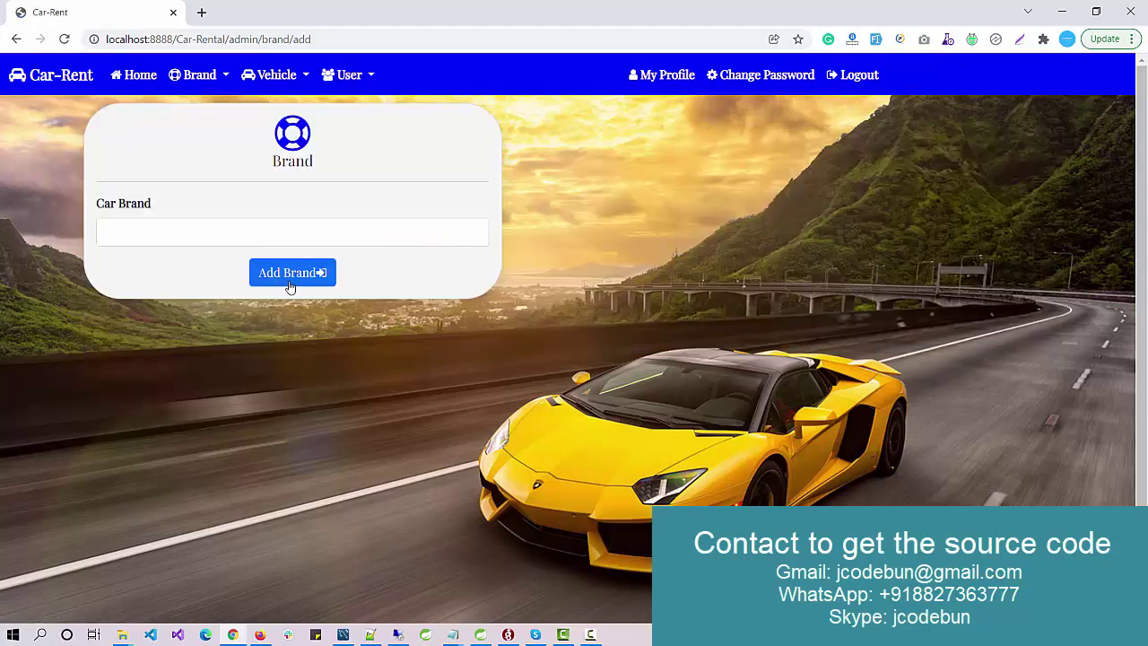
{"action": "left_click", "coordinate": [205, 236]}
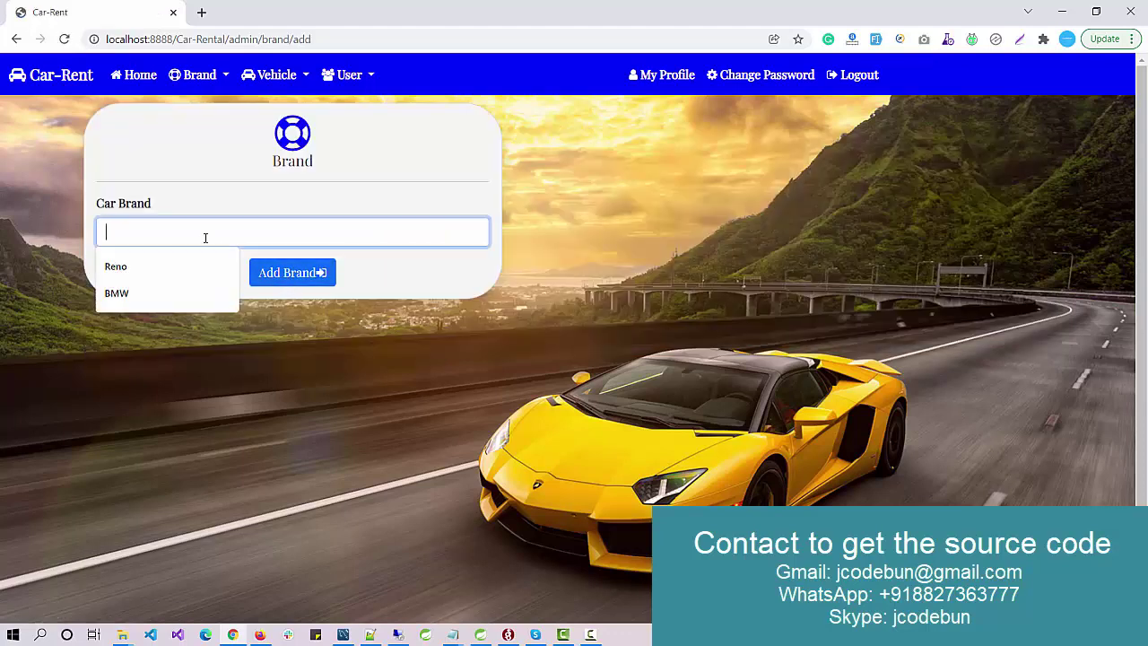
{"action": "type", "text": "Reno"}
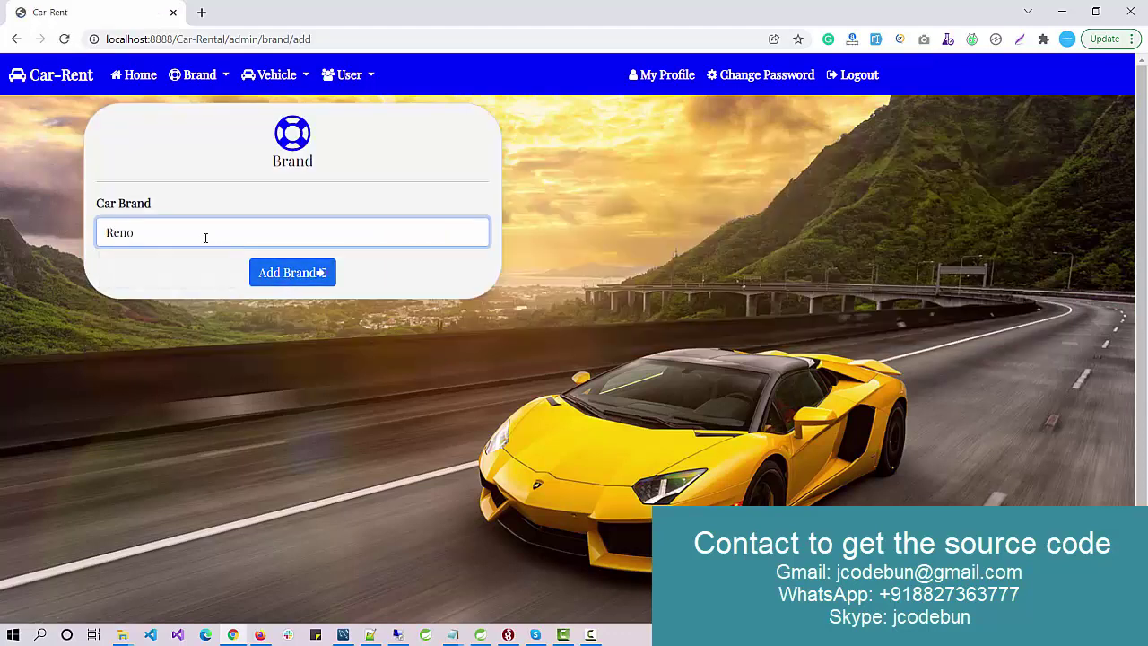
{"action": "left_click", "coordinate": [279, 278]}
{"action": "left_click_drag", "start_coordinate": [373, 201], "coordinate": [200, 199]}
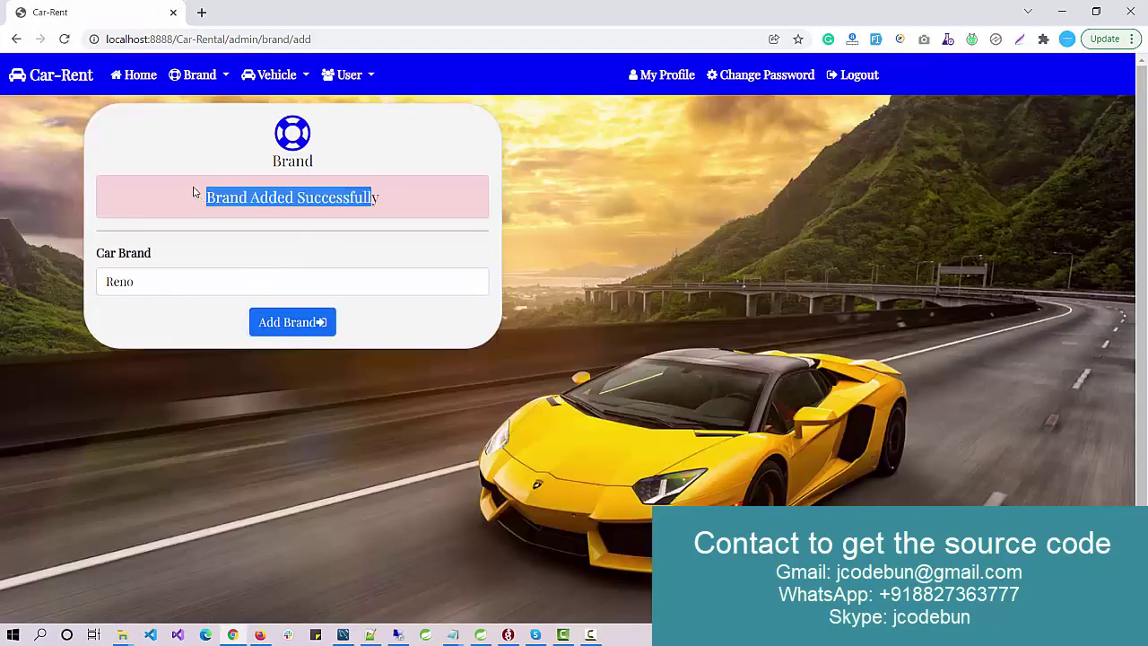
{"action": "left_click", "coordinate": [185, 74]}
Step: Find Reno on page 2 of the brand list, then return to page 1
{"action": "left_click", "coordinate": [199, 136]}
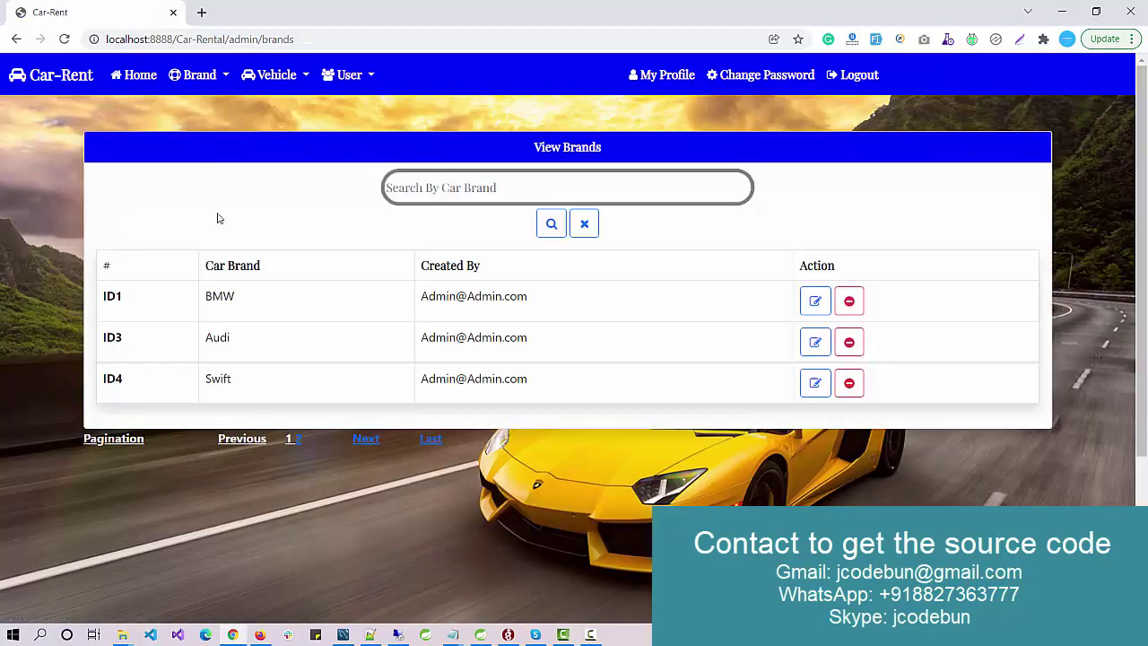
{"action": "left_click", "coordinate": [297, 438]}
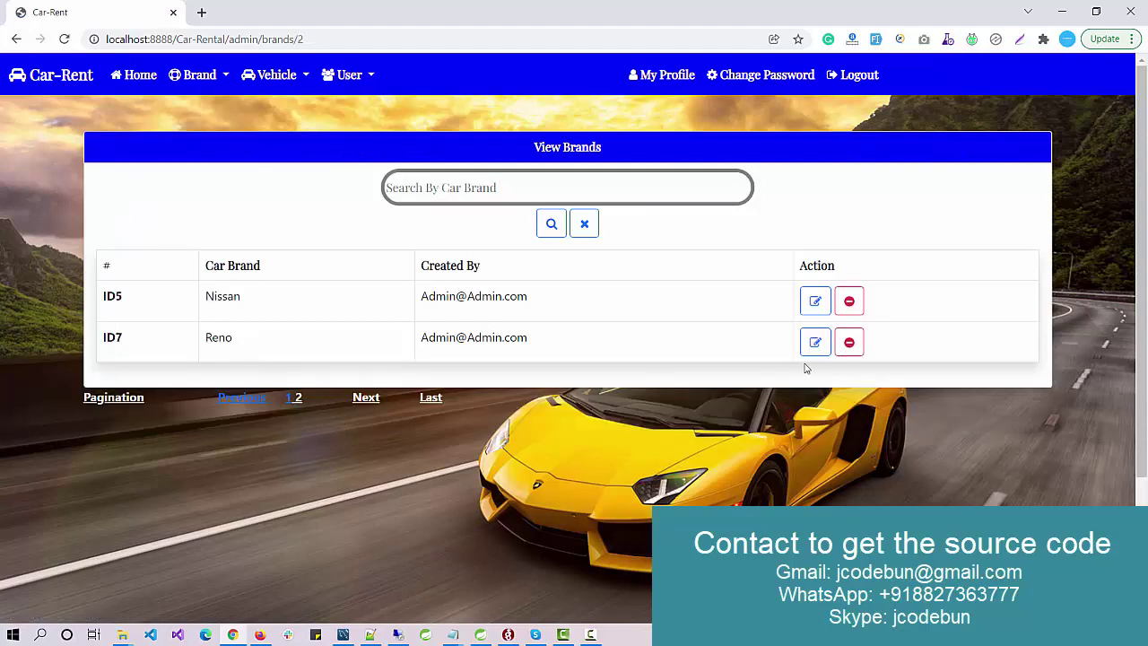
{"action": "left_click_drag", "start_coordinate": [687, 342], "coordinate": [160, 342]}
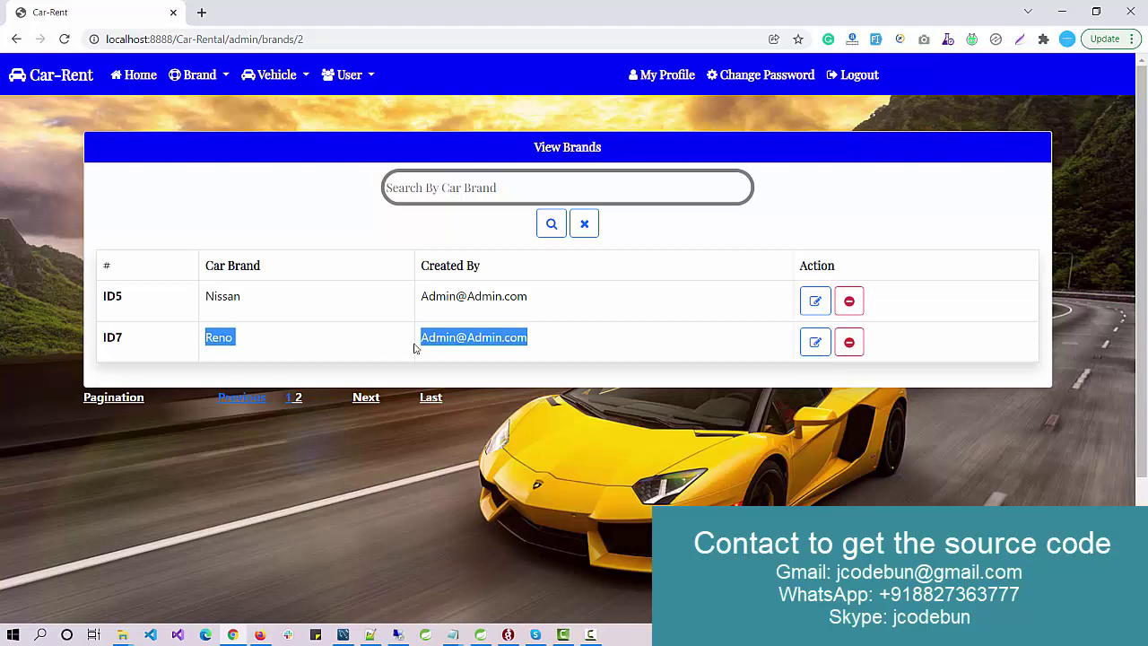
{"action": "left_click", "coordinate": [289, 400]}
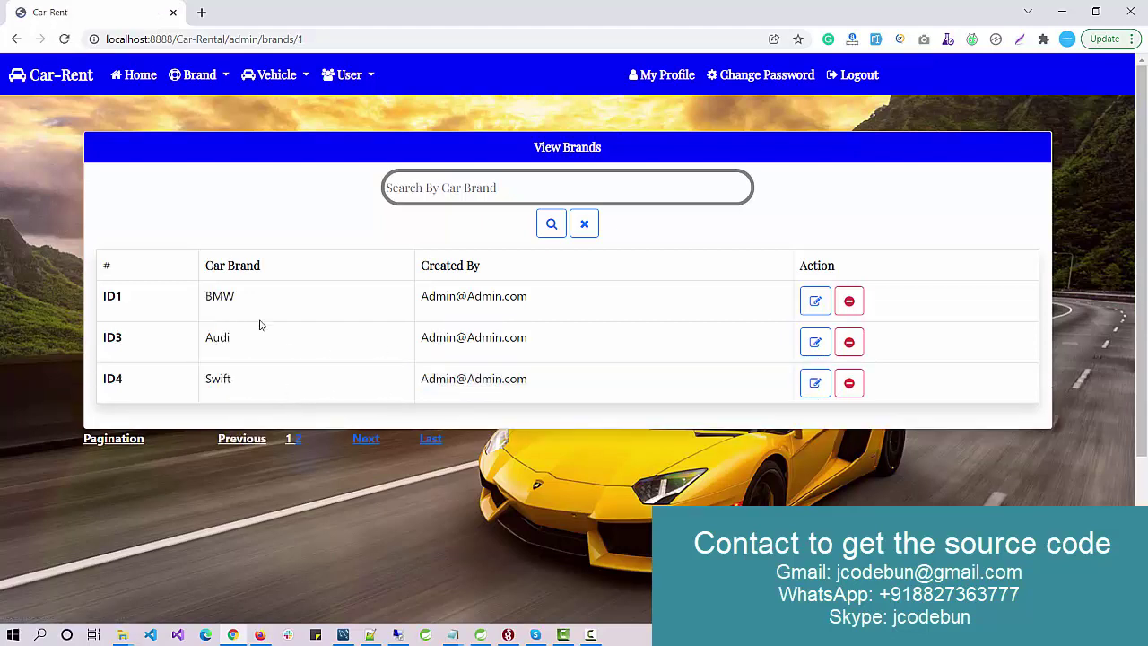
Step: Search the brands for BMW, then clear the search to show all five brands
{"action": "double_click", "coordinate": [217, 294]}
{"action": "key", "text": "ctrl+c"}
{"action": "left_click", "coordinate": [521, 185]}
{"action": "key", "text": "ctrl+v"}
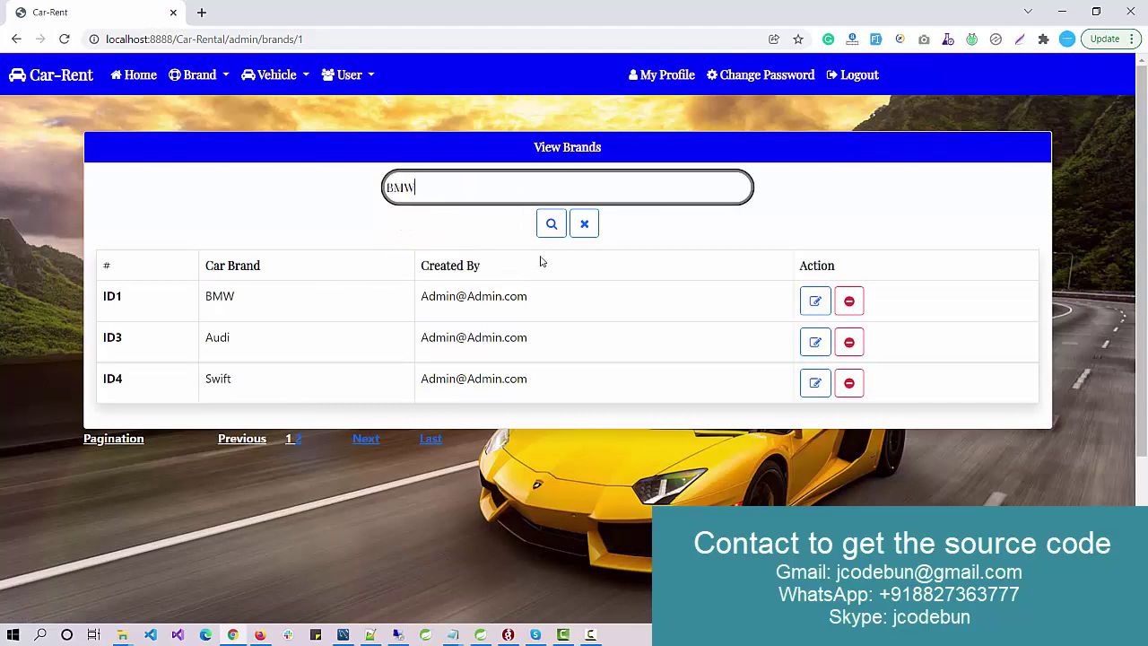
{"action": "left_click", "coordinate": [549, 229]}
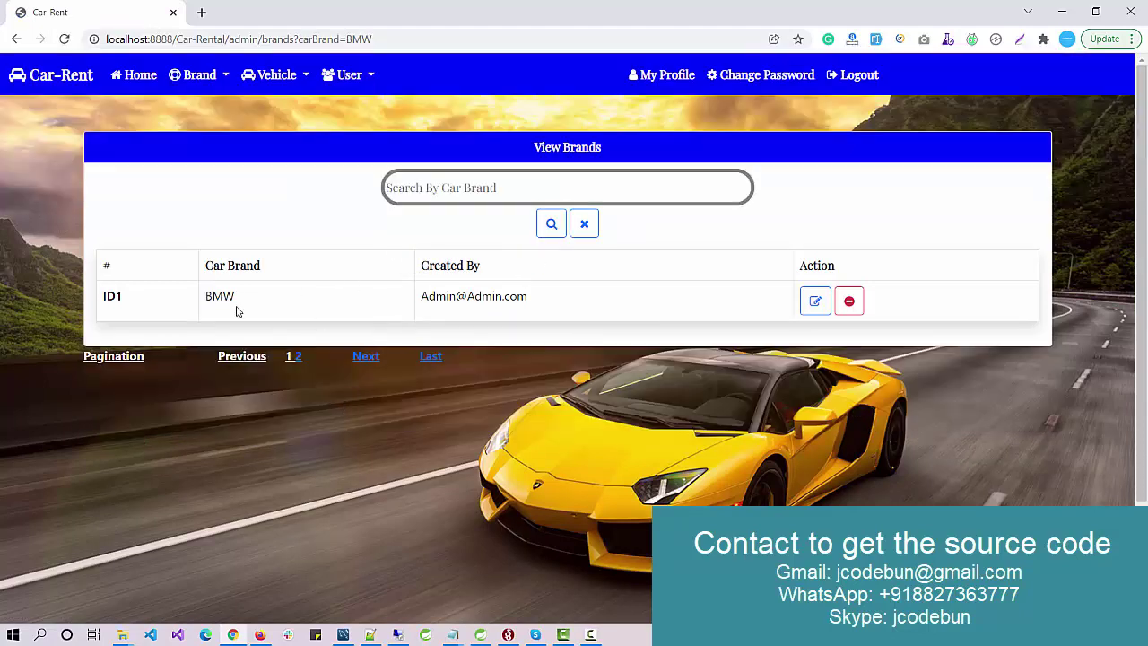
{"action": "left_click", "coordinate": [583, 224]}
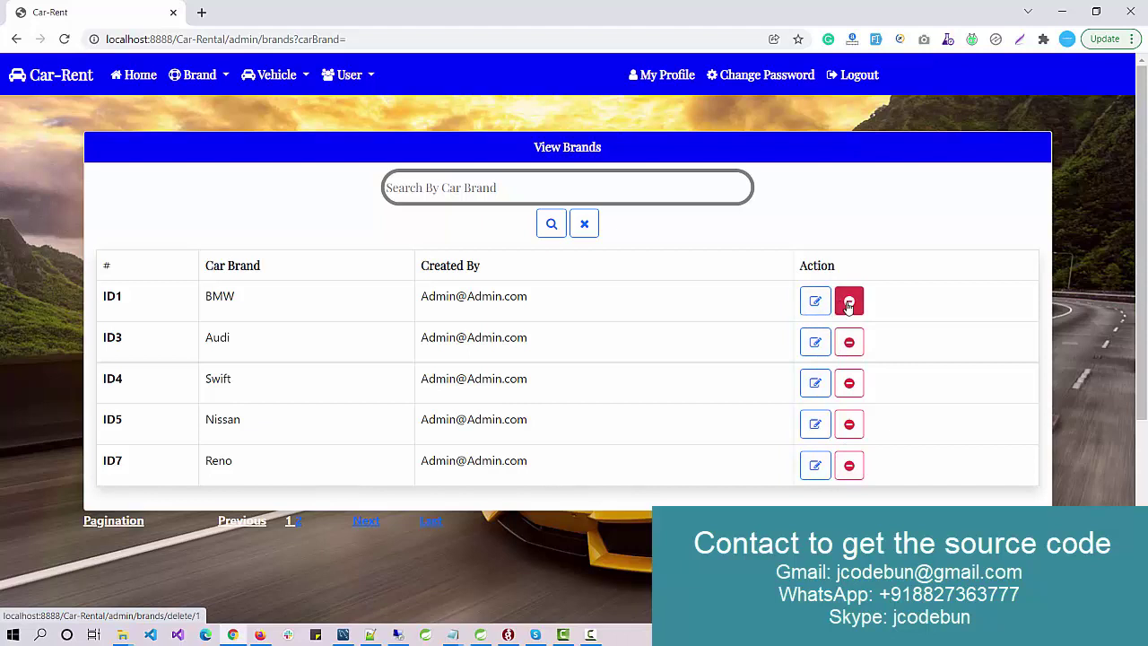
Step: Check the vehicle list, then open the Add Vehicle form
{"action": "left_click", "coordinate": [272, 77]}
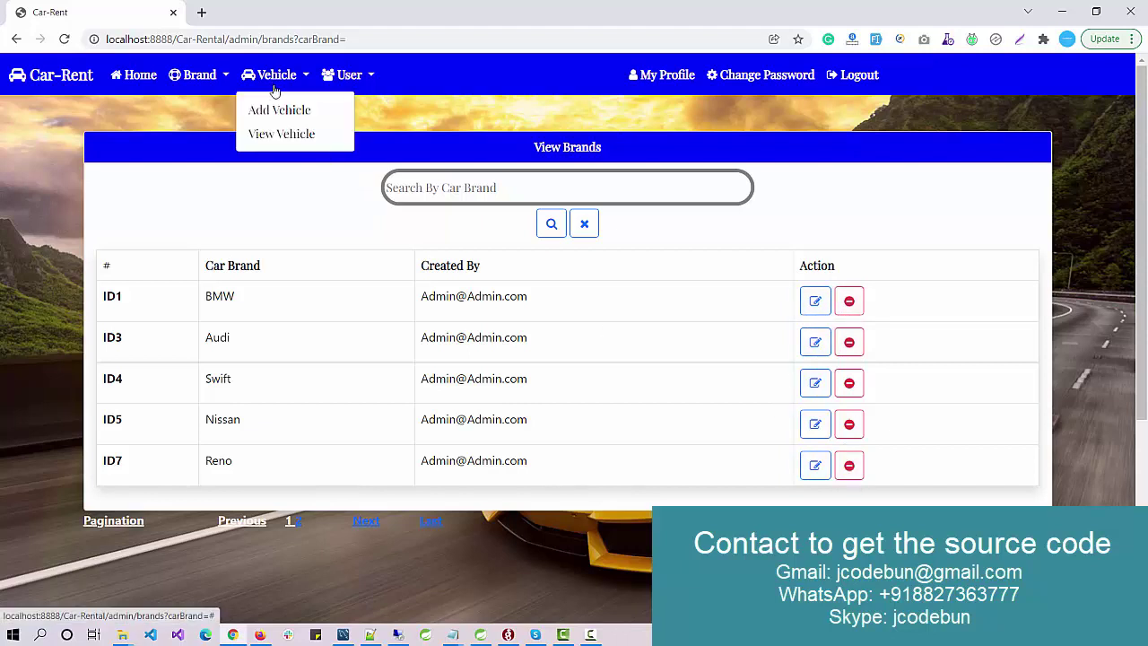
{"action": "left_click", "coordinate": [284, 135]}
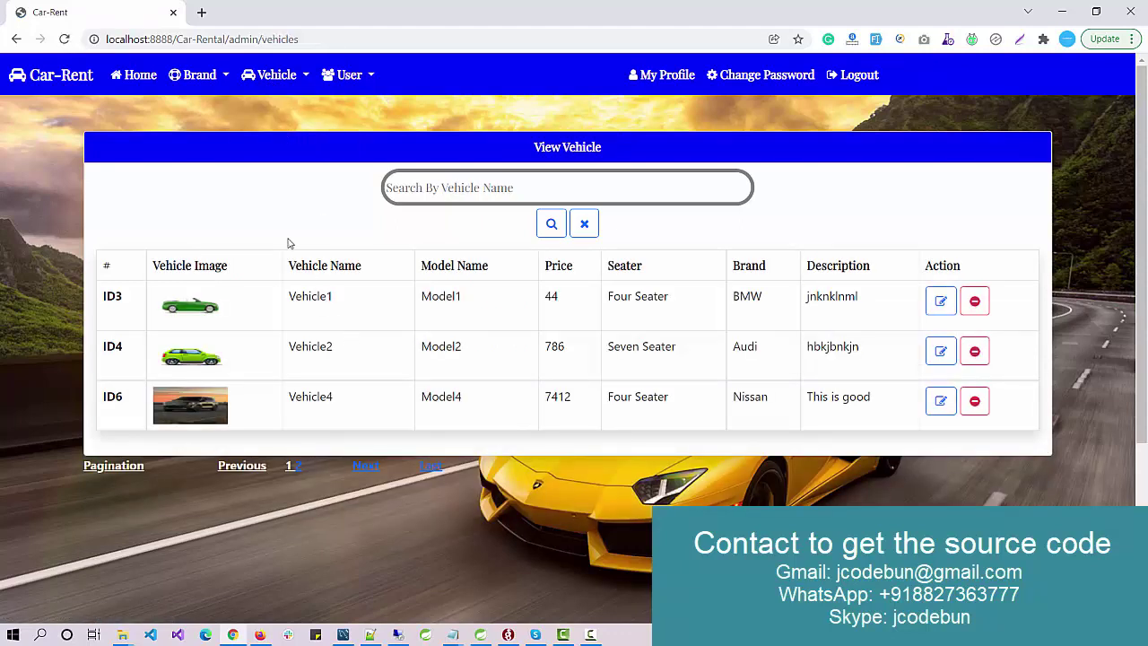
{"action": "left_click", "coordinate": [276, 78]}
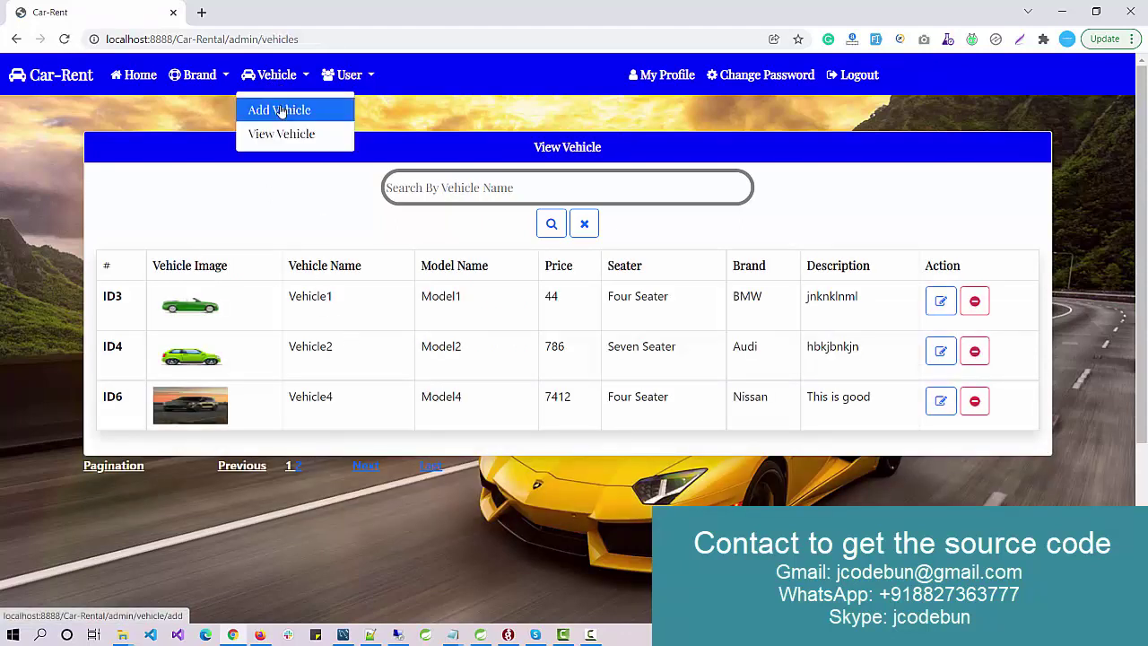
{"action": "left_click", "coordinate": [281, 111]}
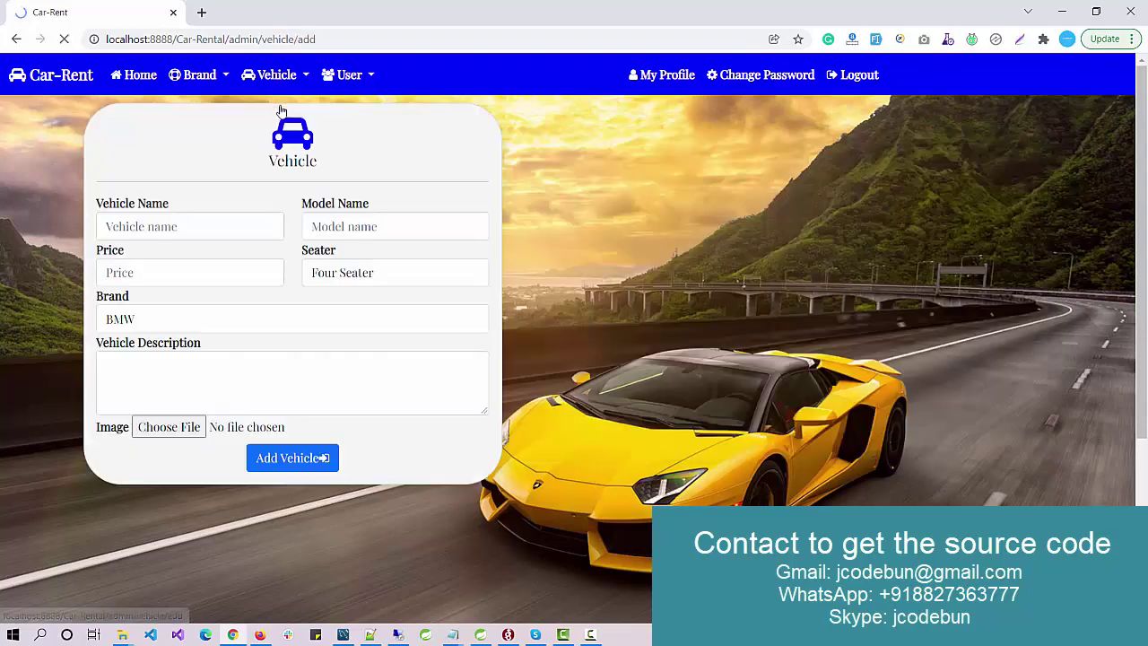
Step: Enter vehicle name Kwid, model basic, price 5000 and Four Seater seating
{"action": "left_click", "coordinate": [184, 222]}
{"action": "left_click", "coordinate": [171, 259]}
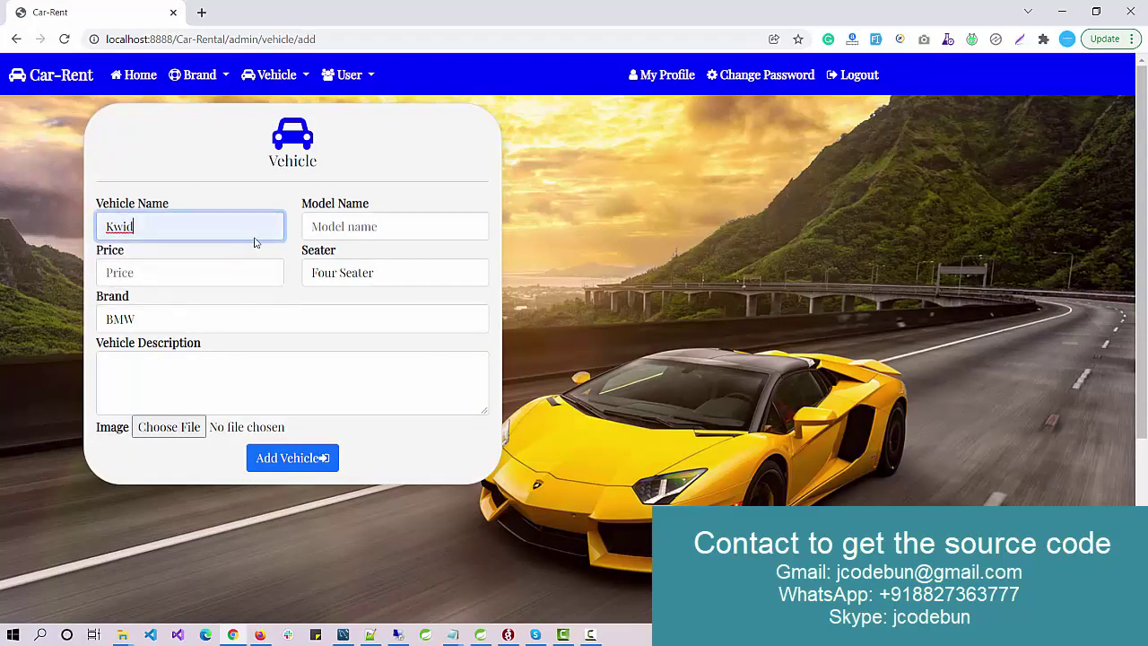
{"action": "left_click", "coordinate": [337, 233]}
{"action": "left_click", "coordinate": [325, 260]}
{"action": "left_click", "coordinate": [208, 269]}
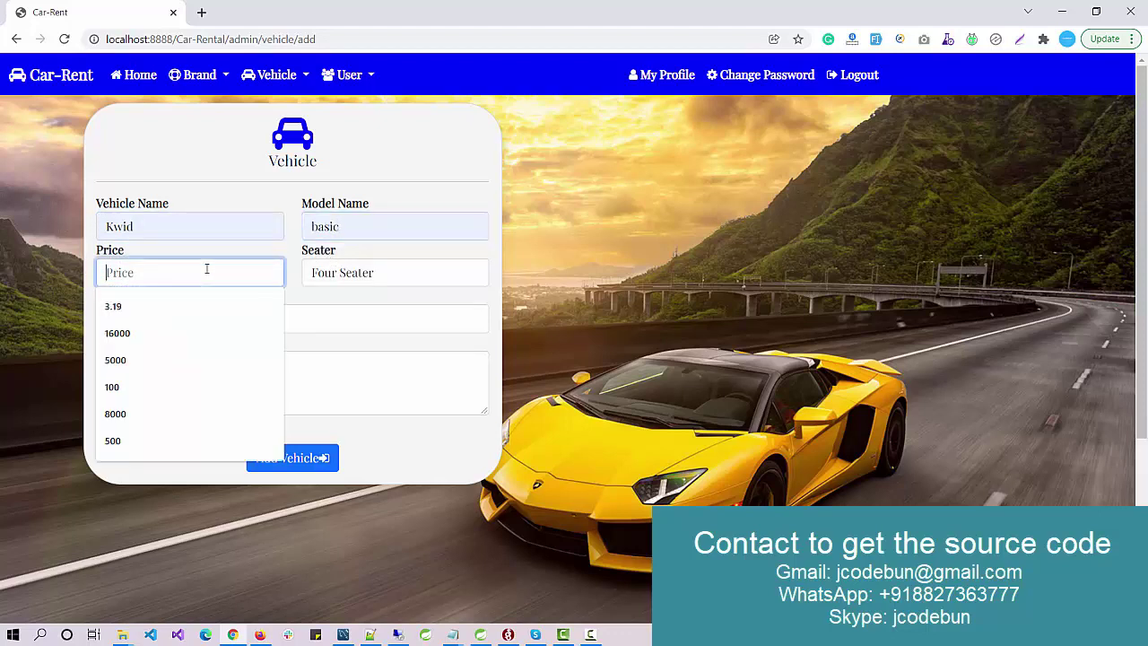
{"action": "left_click", "coordinate": [167, 359]}
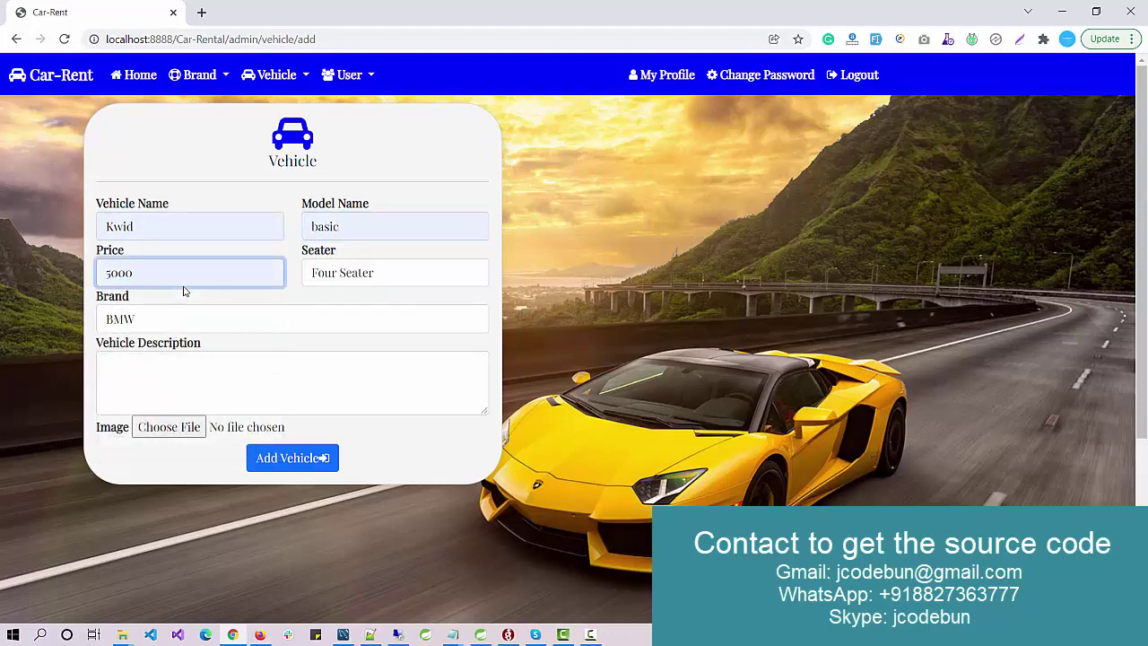
{"action": "left_click", "coordinate": [357, 279]}
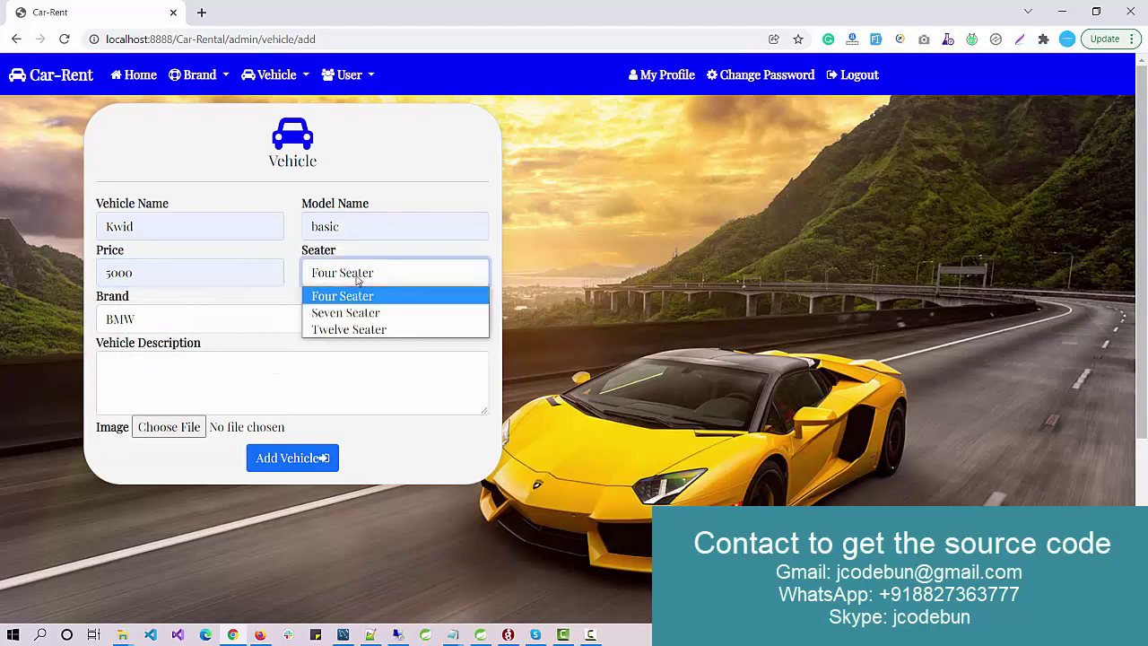
{"action": "left_click", "coordinate": [354, 295]}
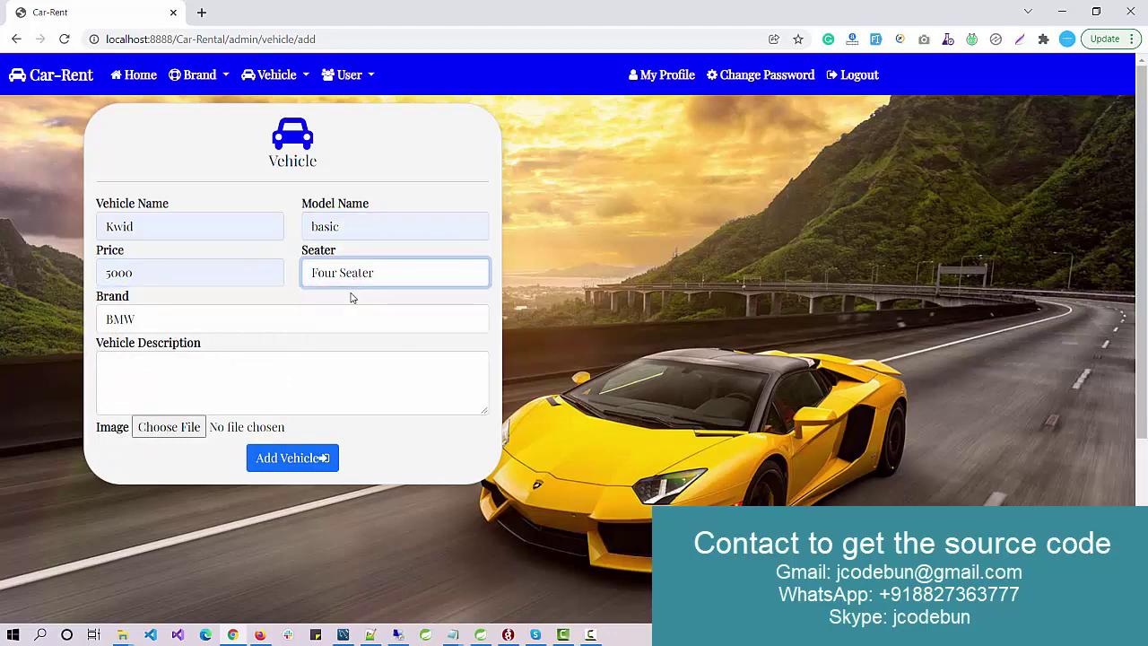
Step: Choose Reno as the brand and type the description 'h ghfghfghgh gfhgh'
{"action": "left_click", "coordinate": [221, 318]}
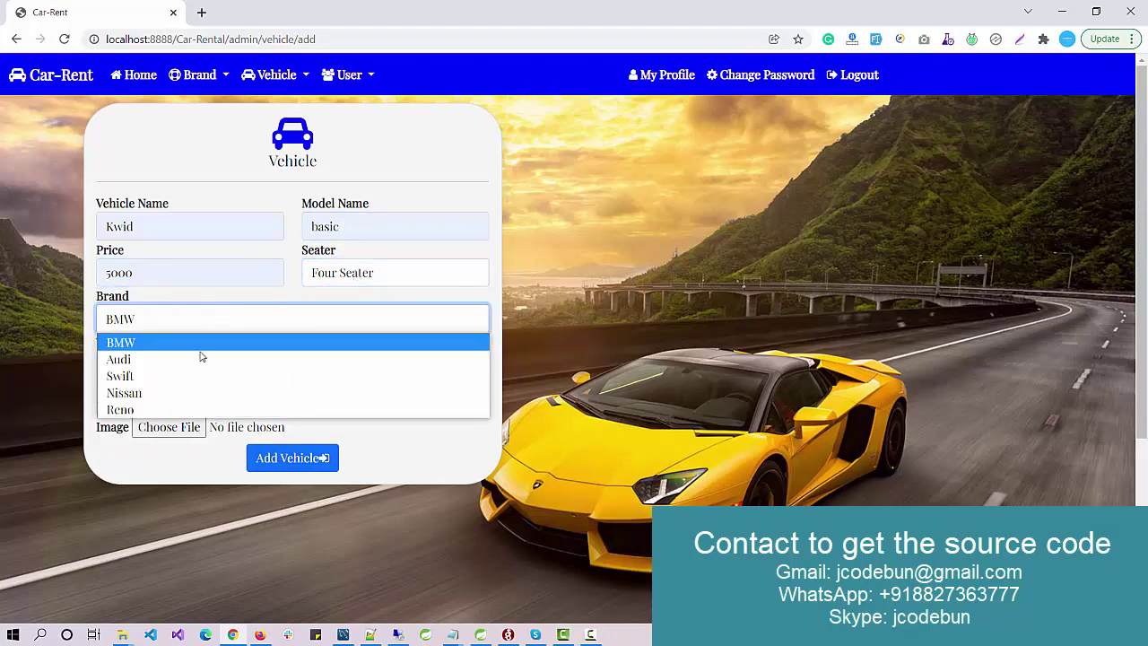
{"action": "left_click", "coordinate": [160, 408]}
{"action": "left_click", "coordinate": [166, 372]}
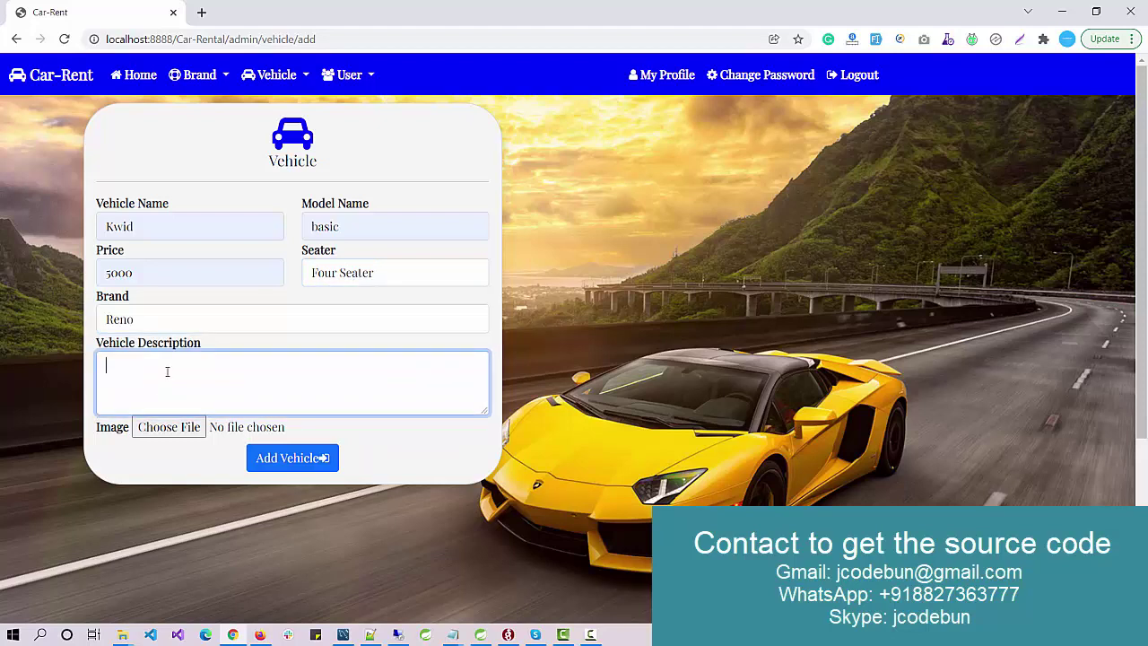
{"action": "type", "text": "h ghfghfghgfh gfhgh"}
Step: Attach a download image file as the vehicle image
{"action": "left_click", "coordinate": [171, 426]}
{"action": "scroll", "coordinate": [469, 359], "scroll_direction": "down", "scroll_amount": 8}
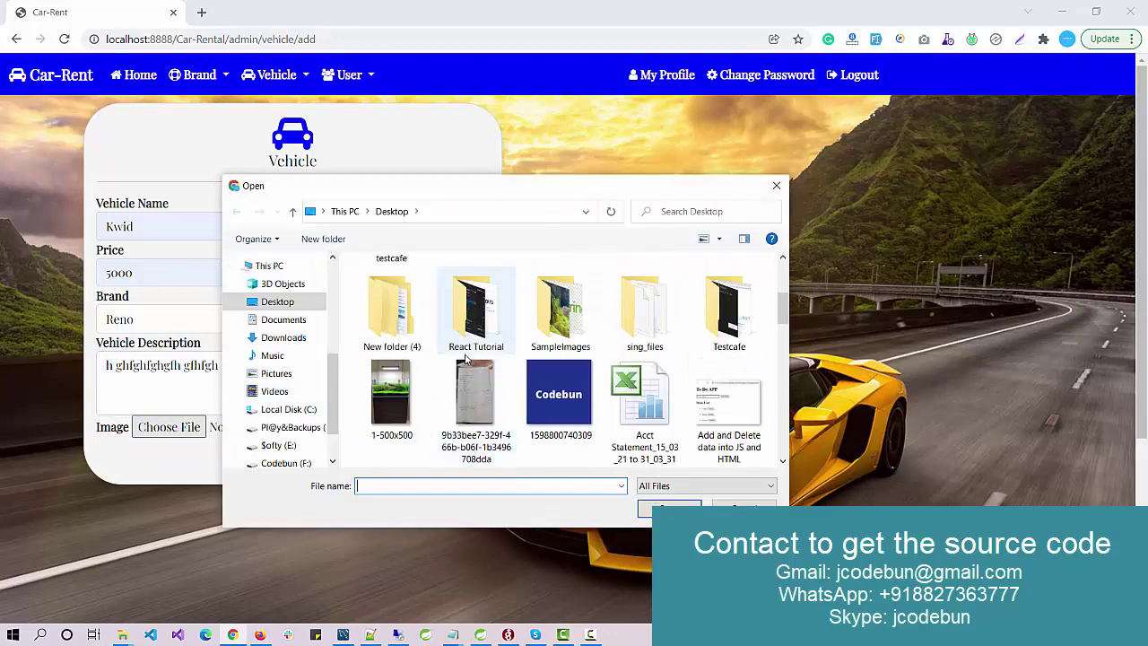
{"action": "left_click", "coordinate": [393, 310]}
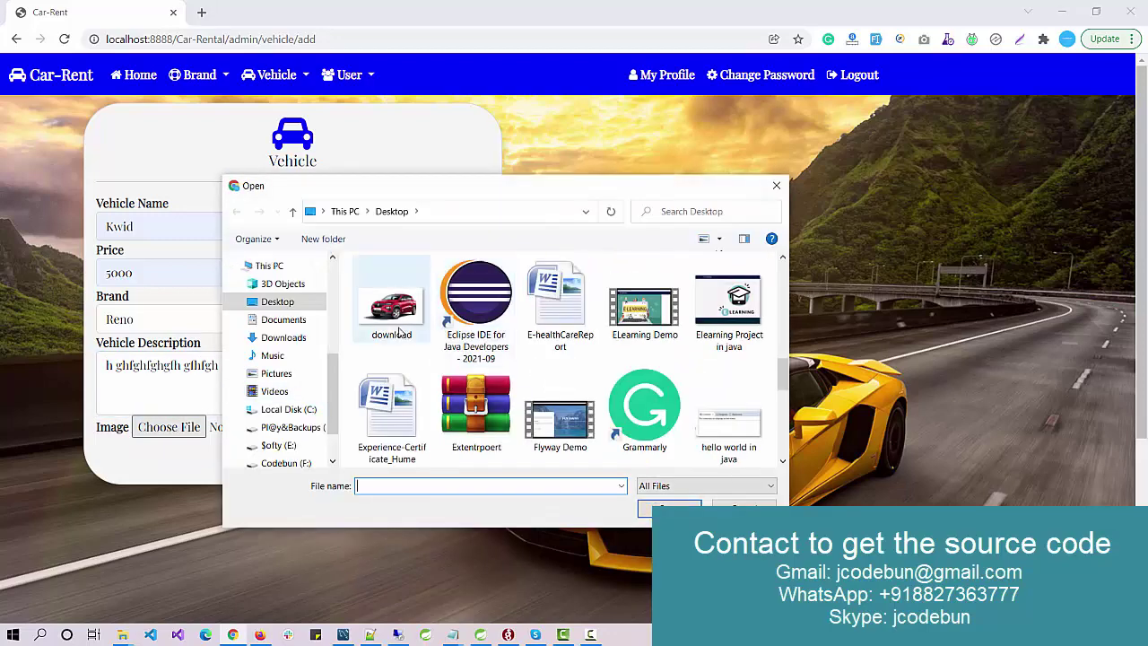
{"action": "left_click", "coordinate": [669, 509]}
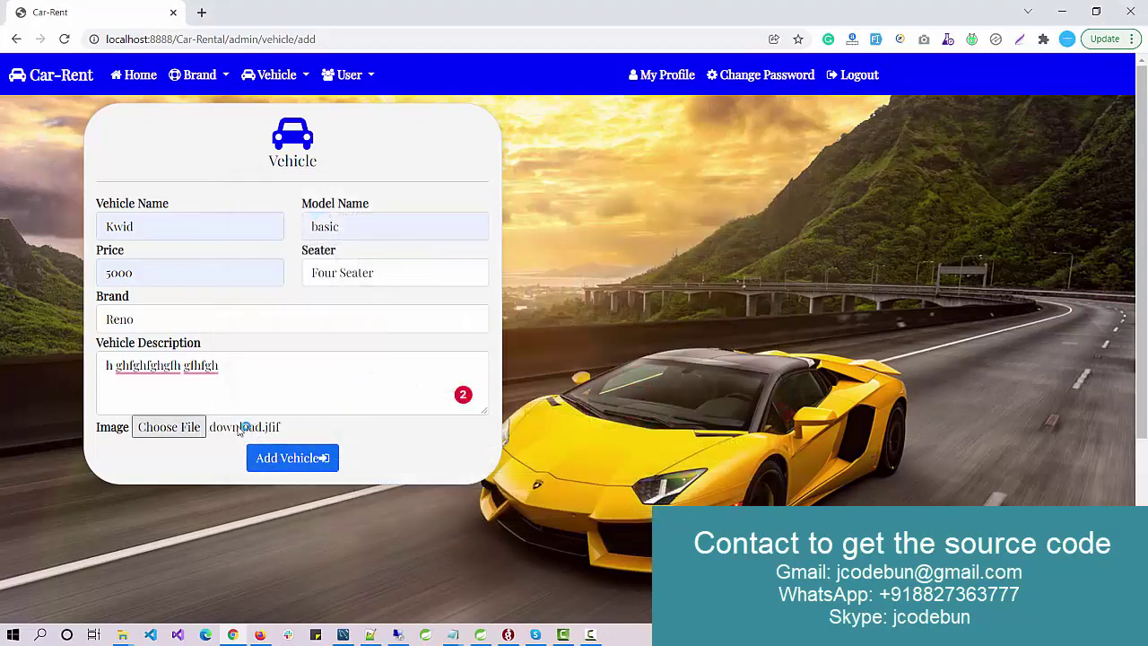
Step: Swap the image for new-renault-kwid-climber.jpg and submit the Kwid vehicle
{"action": "left_click", "coordinate": [293, 428]}
{"action": "scroll", "coordinate": [570, 338], "scroll_direction": "down", "scroll_amount": 3}
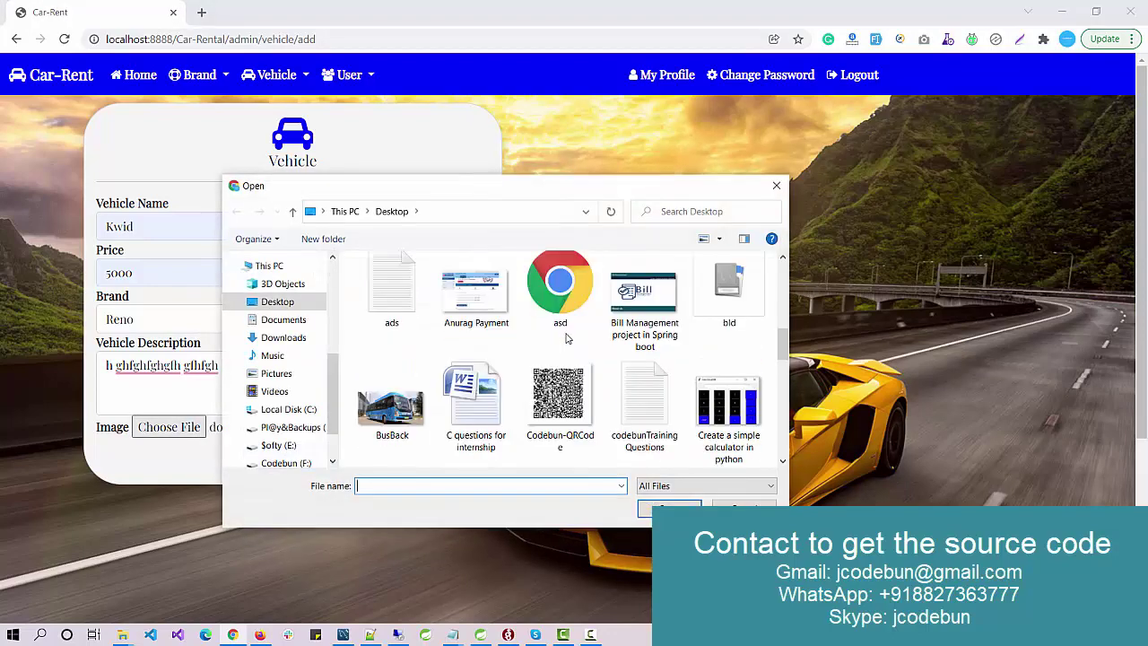
{"action": "scroll", "coordinate": [565, 340], "scroll_direction": "down", "scroll_amount": 3}
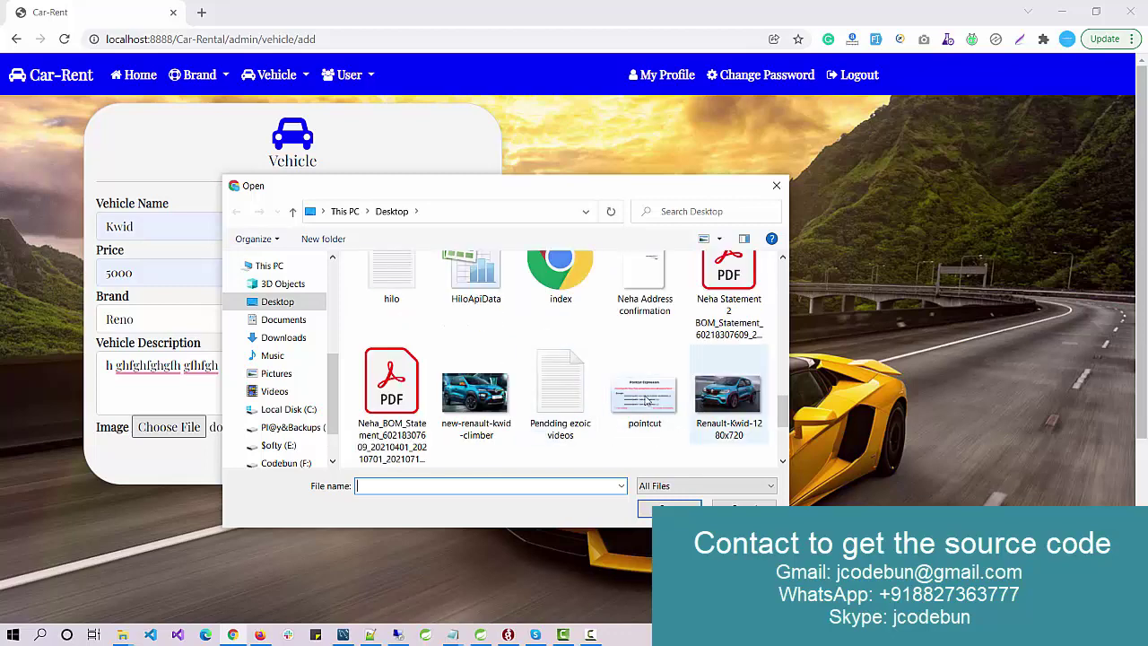
{"action": "left_click", "coordinate": [478, 406]}
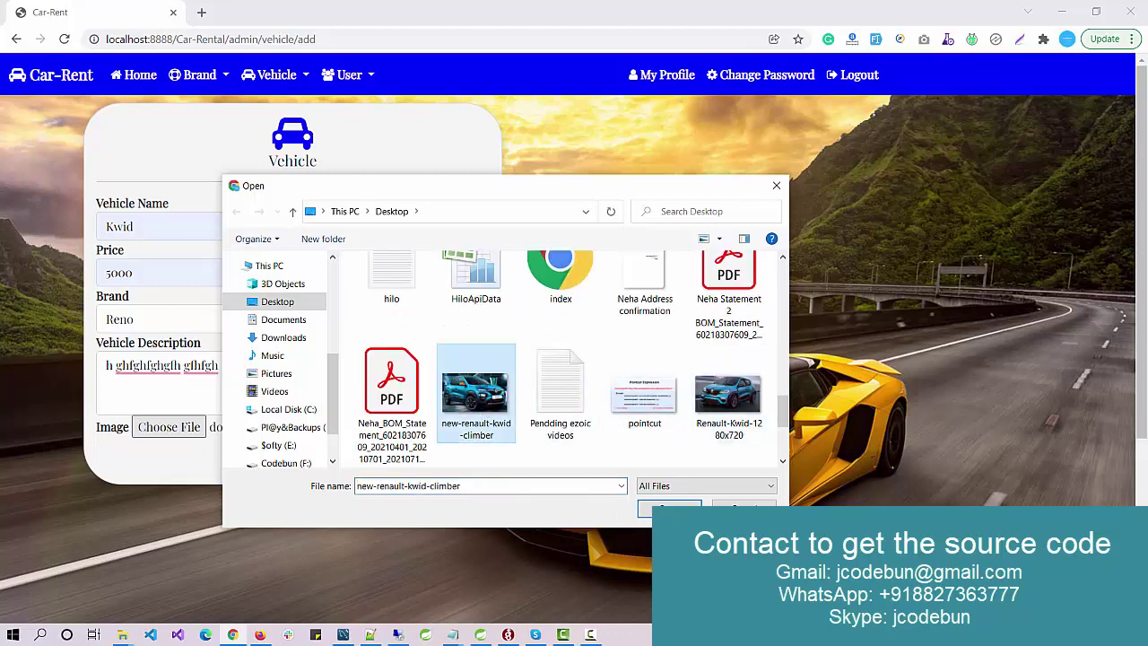
{"action": "left_click", "coordinate": [669, 509]}
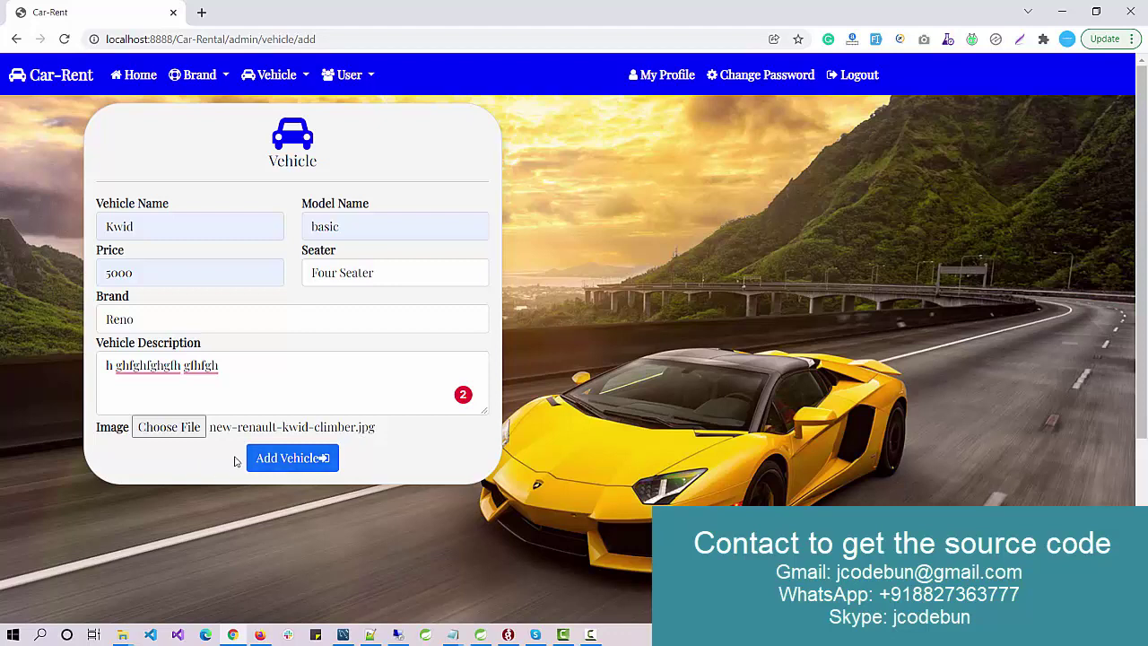
{"action": "left_click", "coordinate": [301, 461]}
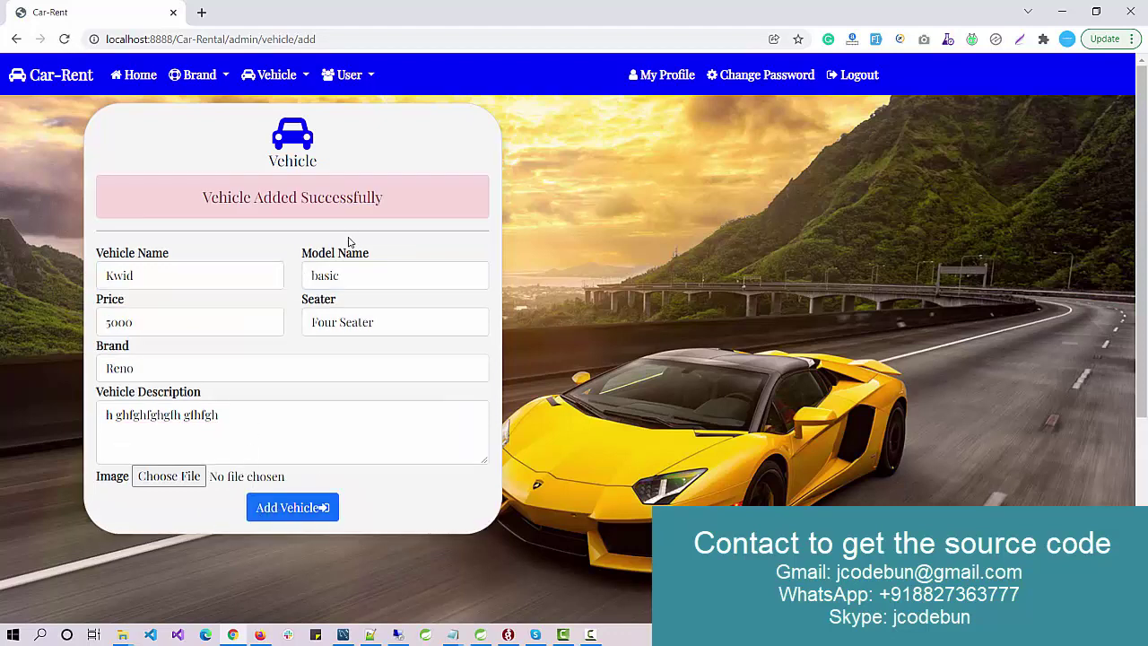
Step: Show page 2 of the vehicle list, where Kwid appears as ID9 with price 5000 and Reno brand
{"action": "left_click", "coordinate": [269, 75]}
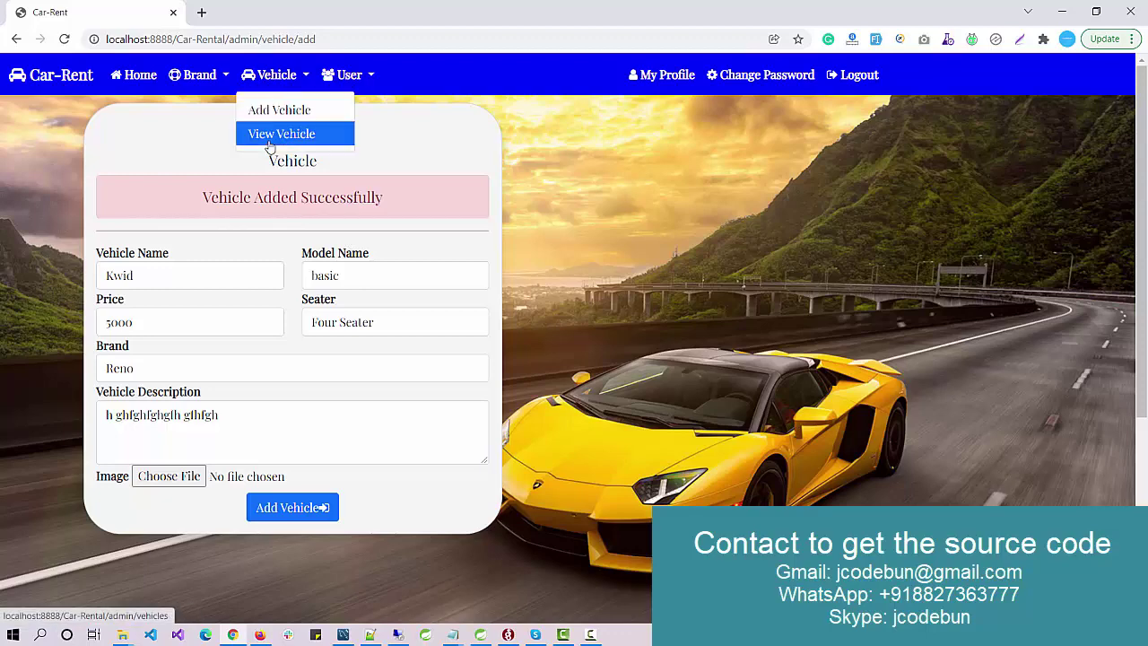
{"action": "left_click", "coordinate": [269, 132]}
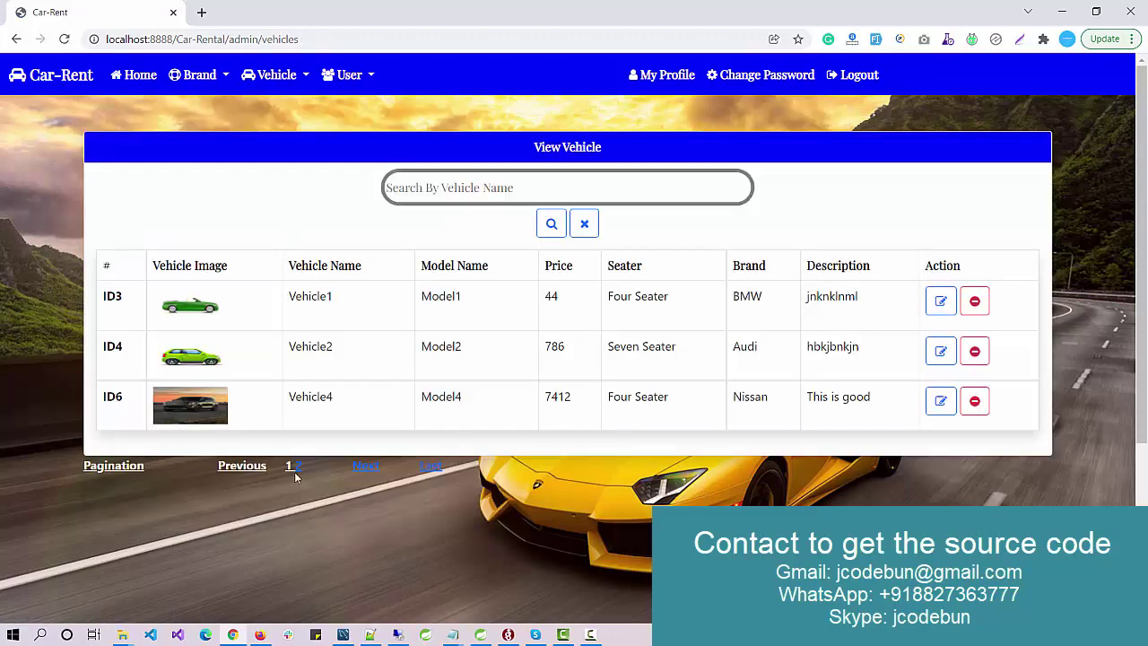
{"action": "left_click", "coordinate": [297, 466]}
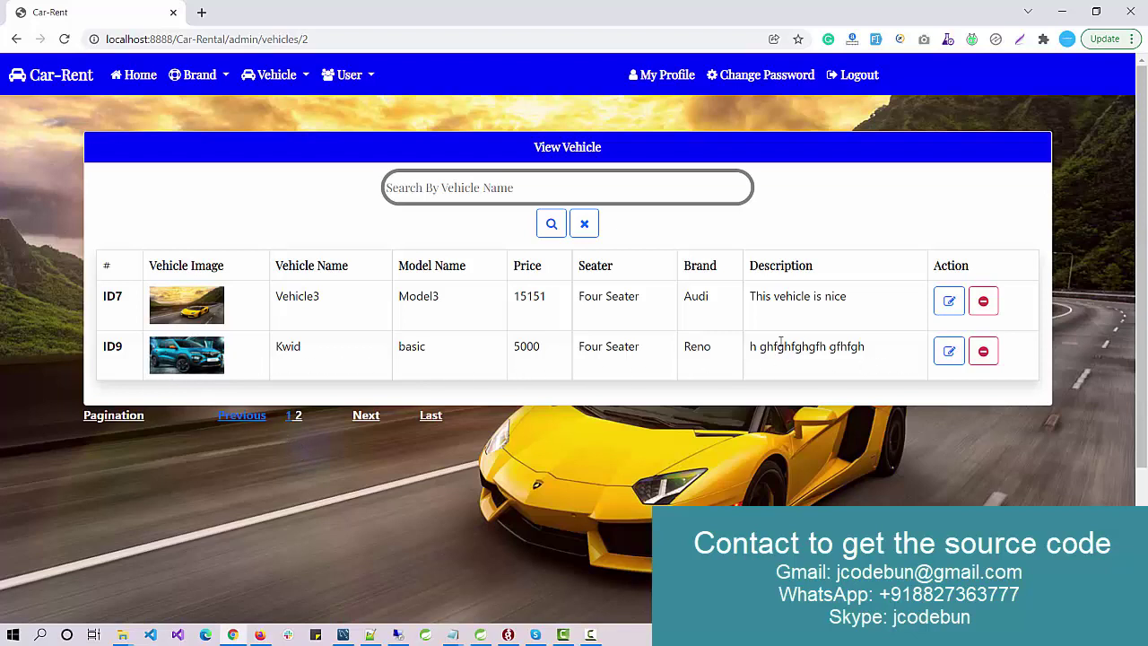
{"action": "left_click", "coordinate": [442, 190]}
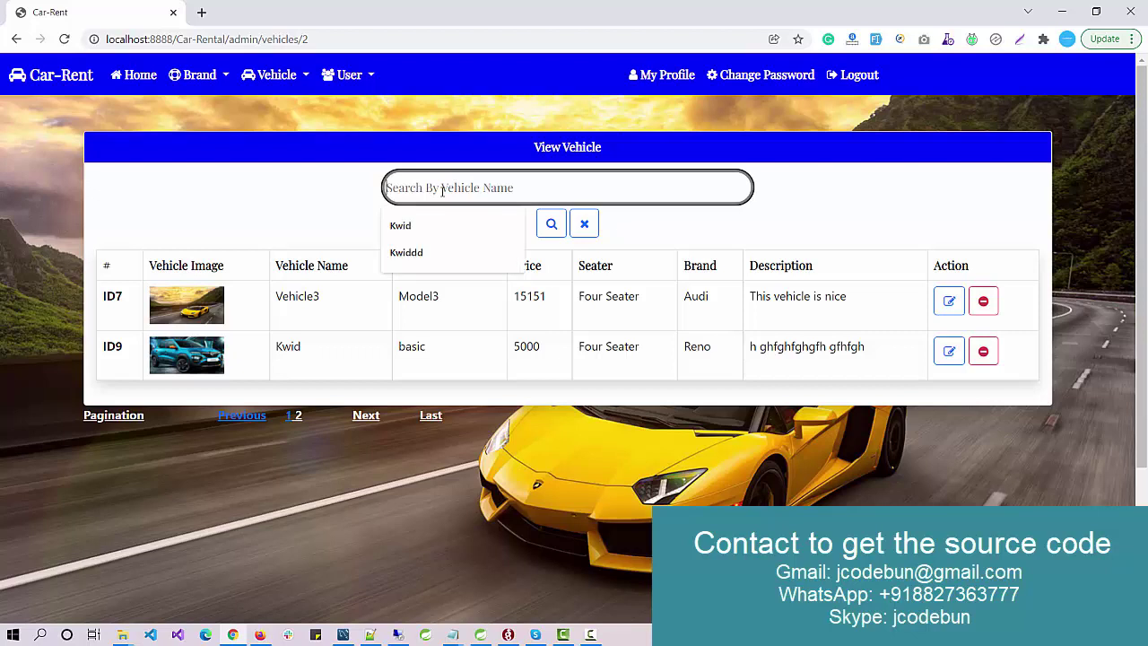
{"action": "left_click", "coordinate": [333, 194]}
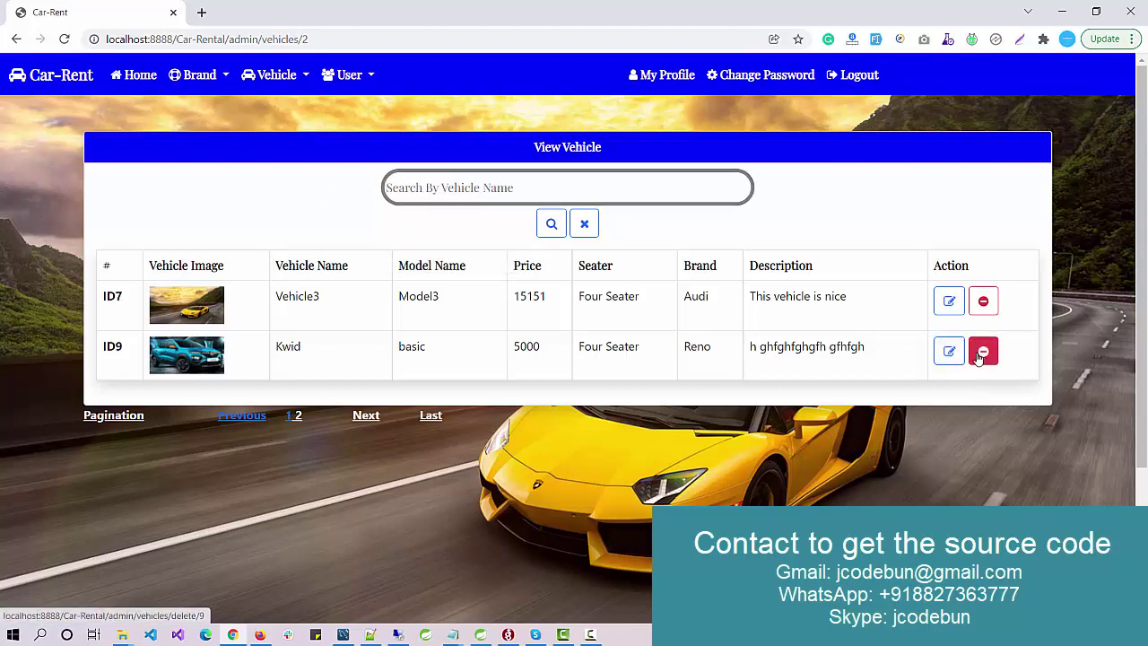
Step: Glance at the user list, then open the booking report and select its table contents
{"action": "left_click", "coordinate": [350, 76]}
{"action": "left_click", "coordinate": [337, 110]}
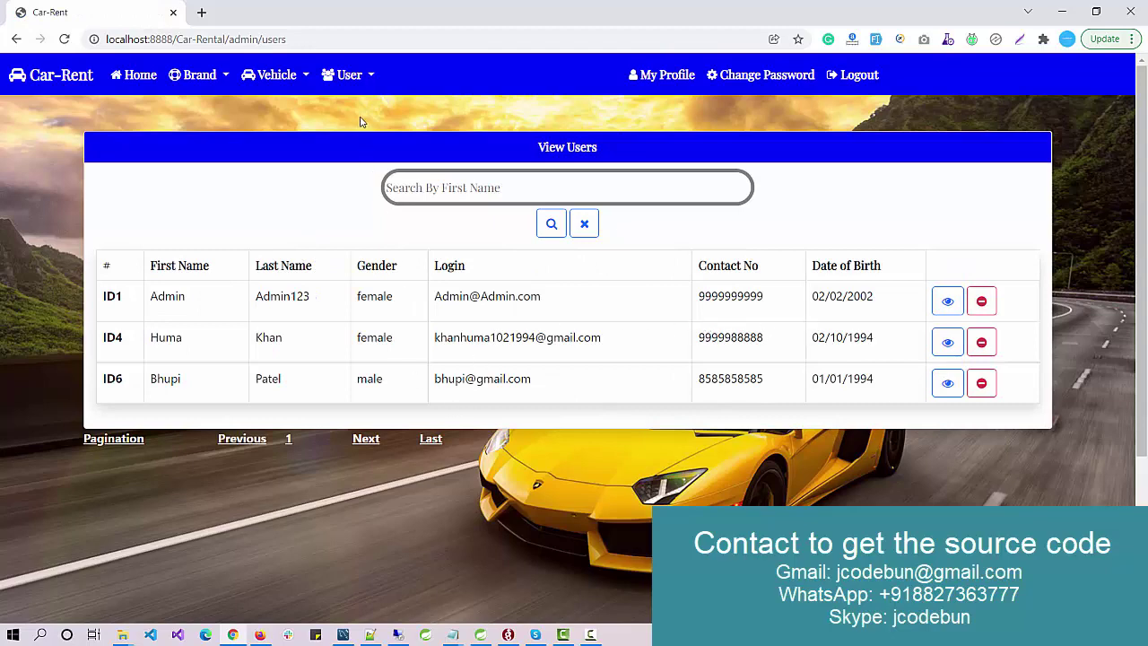
{"action": "left_click", "coordinate": [364, 75]}
{"action": "left_click", "coordinate": [365, 135]}
{"action": "left_click_drag", "start_coordinate": [952, 250], "coordinate": [144, 214]}
Step: View the third user's details, then go back to the list of users
{"action": "left_click", "coordinate": [368, 76]}
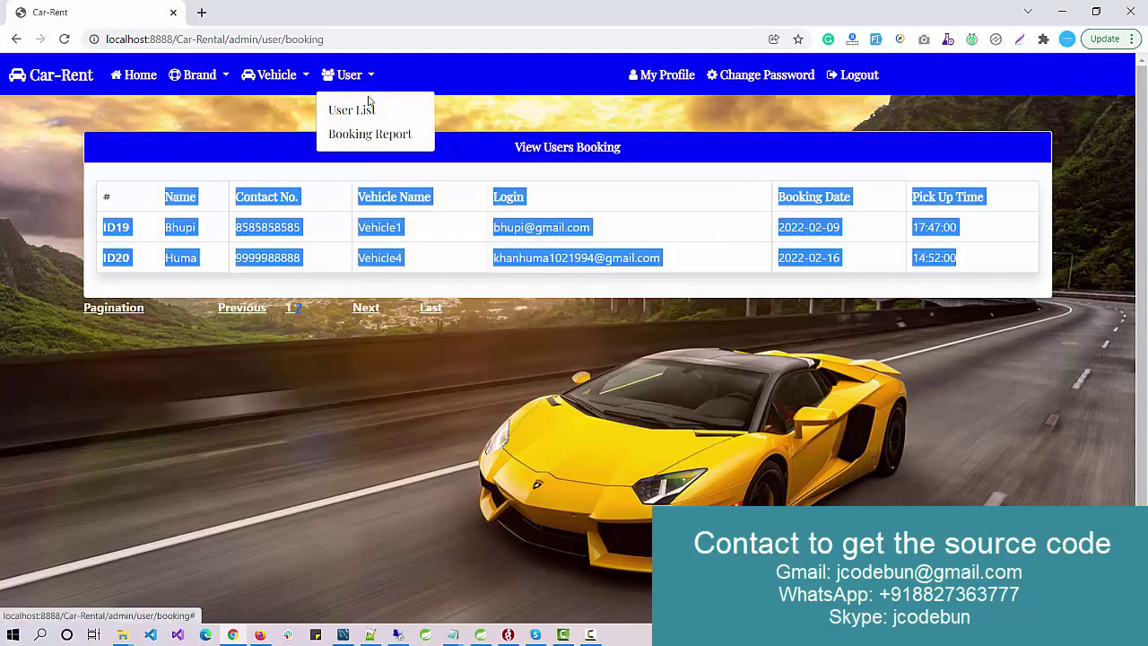
{"action": "left_click", "coordinate": [358, 109]}
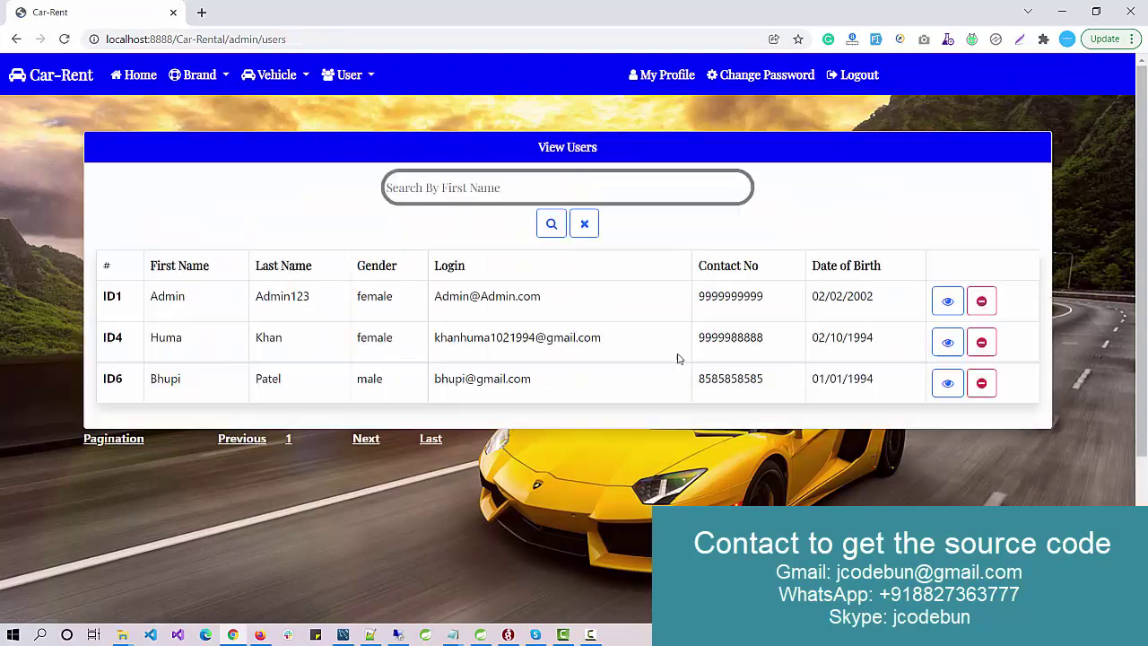
{"action": "left_click", "coordinate": [947, 383]}
{"action": "scroll", "coordinate": [314, 352], "scroll_direction": "down", "scroll_amount": 3}
{"action": "scroll", "coordinate": [307, 351], "scroll_direction": "up", "scroll_amount": 3}
{"action": "left_click", "coordinate": [351, 77]}
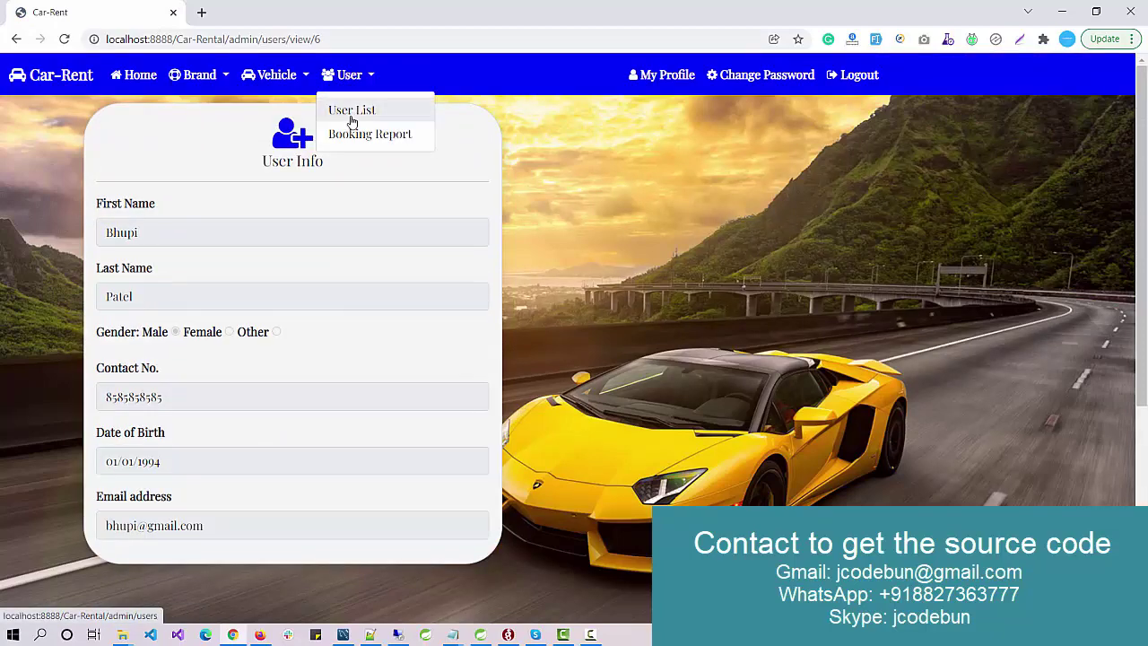
{"action": "left_click", "coordinate": [351, 112]}
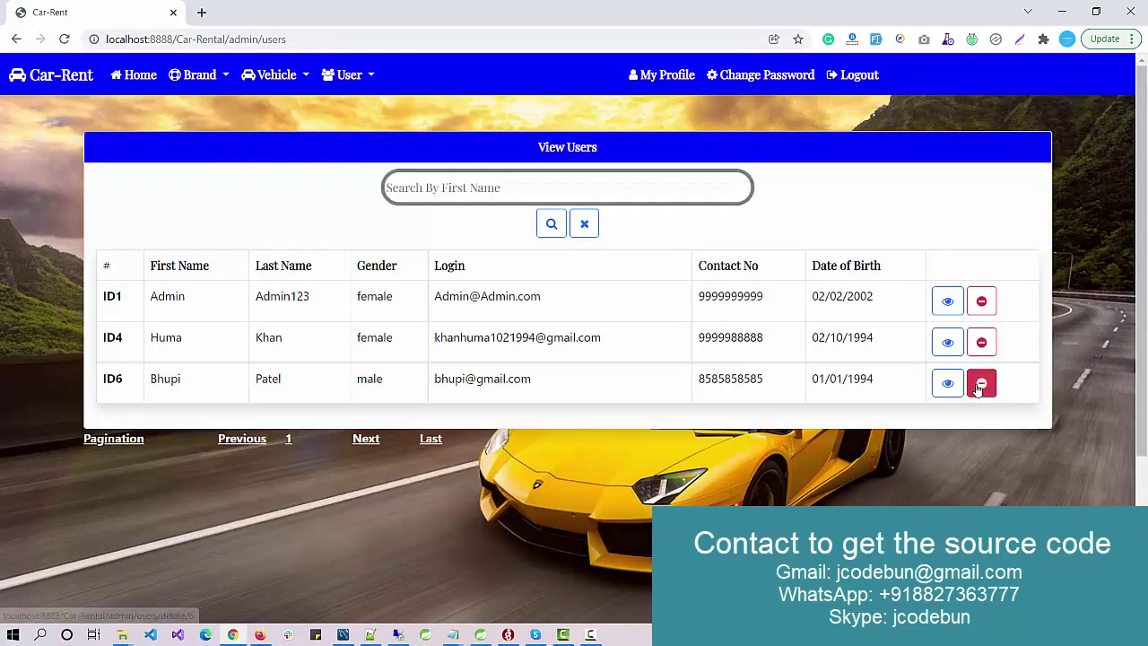
Step: Visit My Profile and Change Password, then log the admin out
{"action": "left_click", "coordinate": [662, 81]}
{"action": "left_click", "coordinate": [737, 83]}
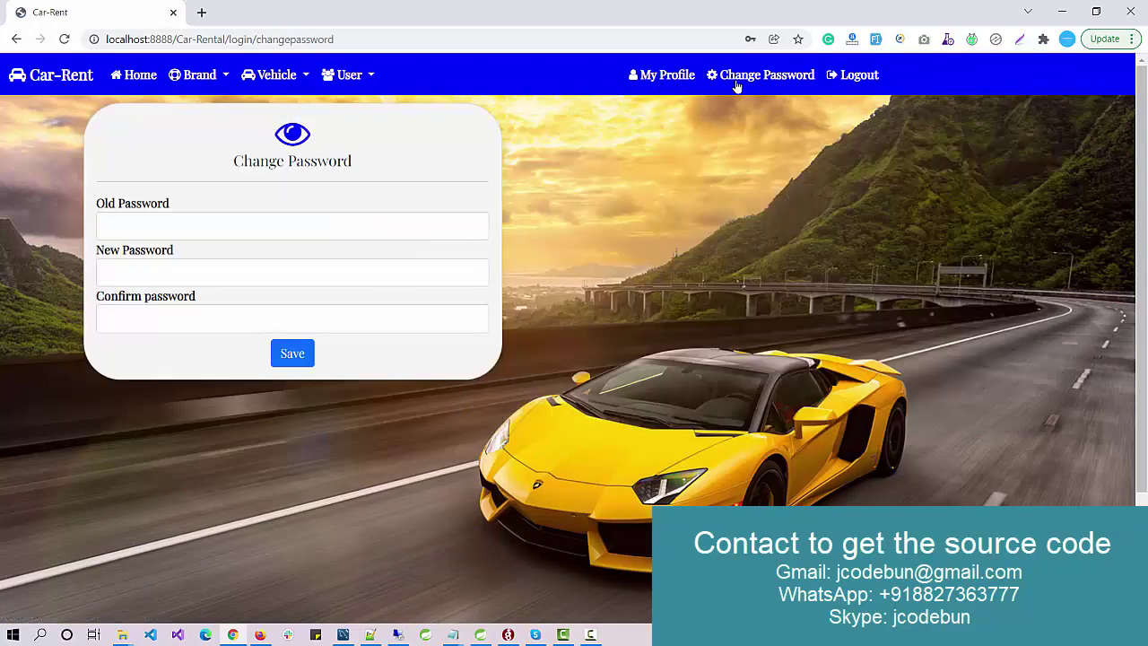
{"action": "left_click", "coordinate": [859, 79]}
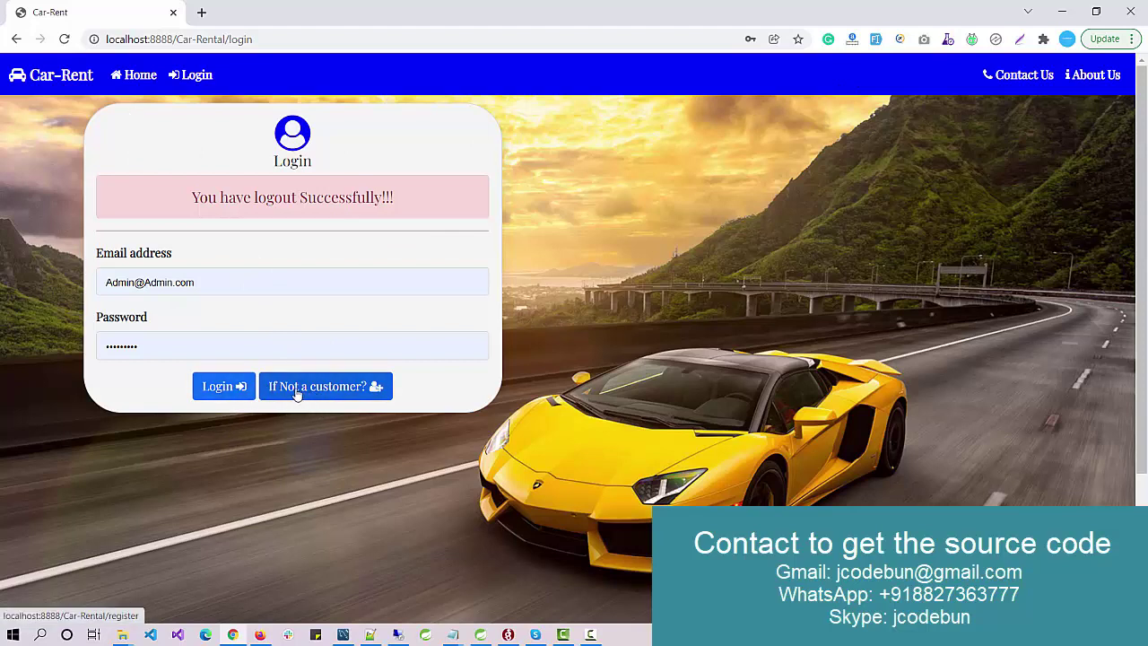
Step: Start a registration with first name 'New User', gender Male, and suggested contact number and birth date
{"action": "left_click", "coordinate": [316, 395]}
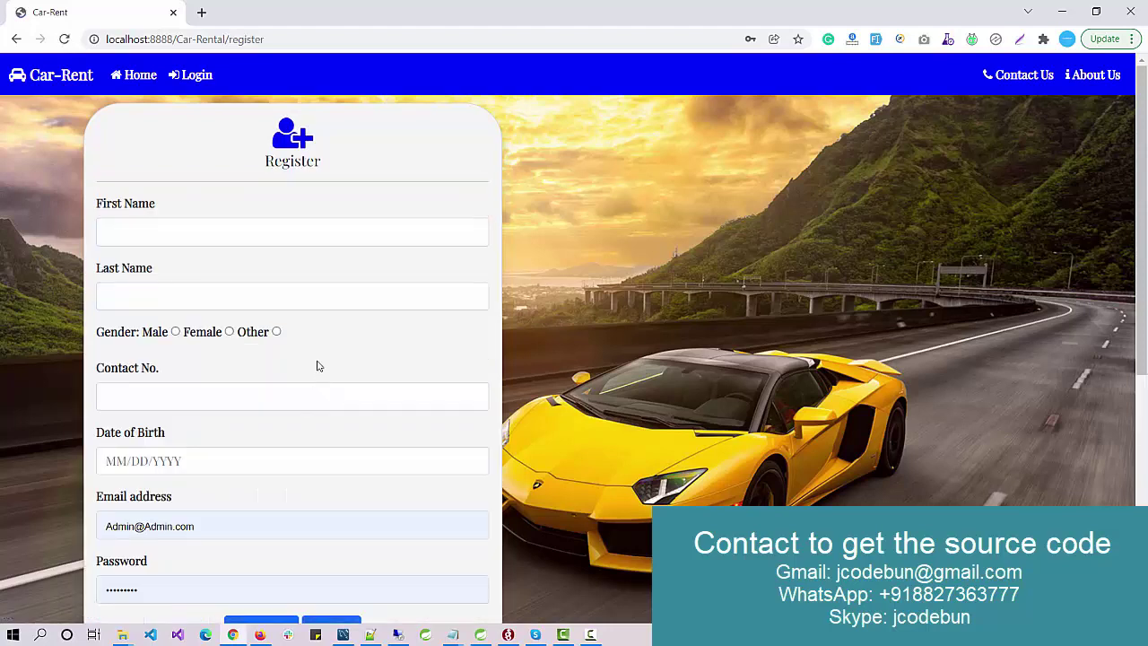
{"action": "left_click", "coordinate": [174, 235]}
{"action": "left_click", "coordinate": [164, 267]}
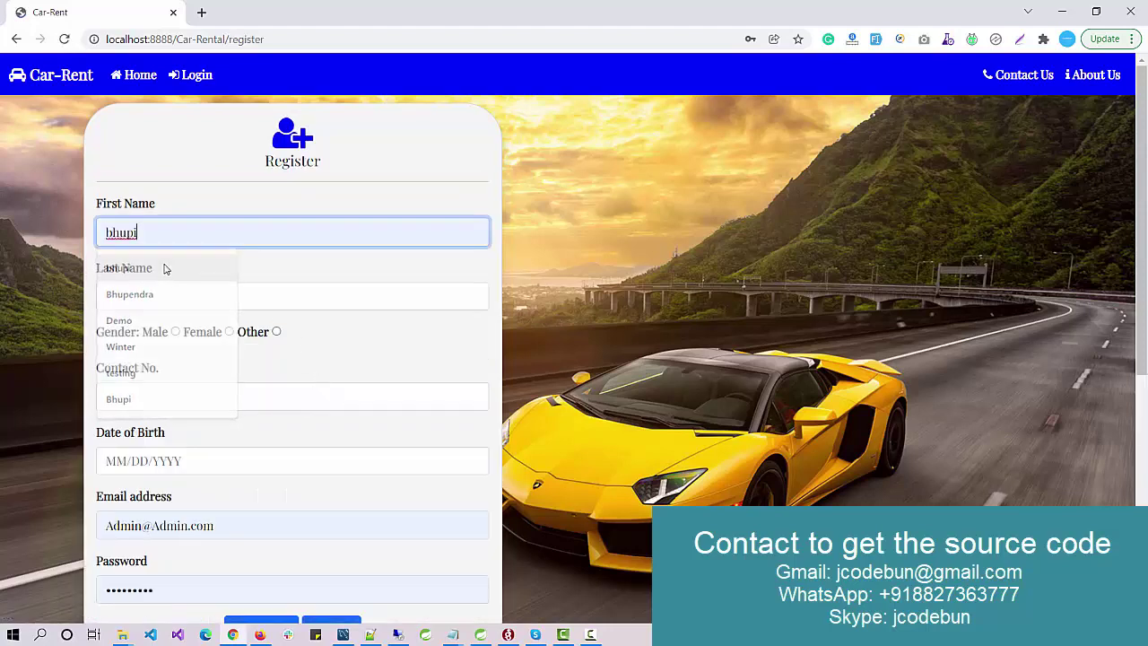
{"action": "left_click", "coordinate": [181, 241]}
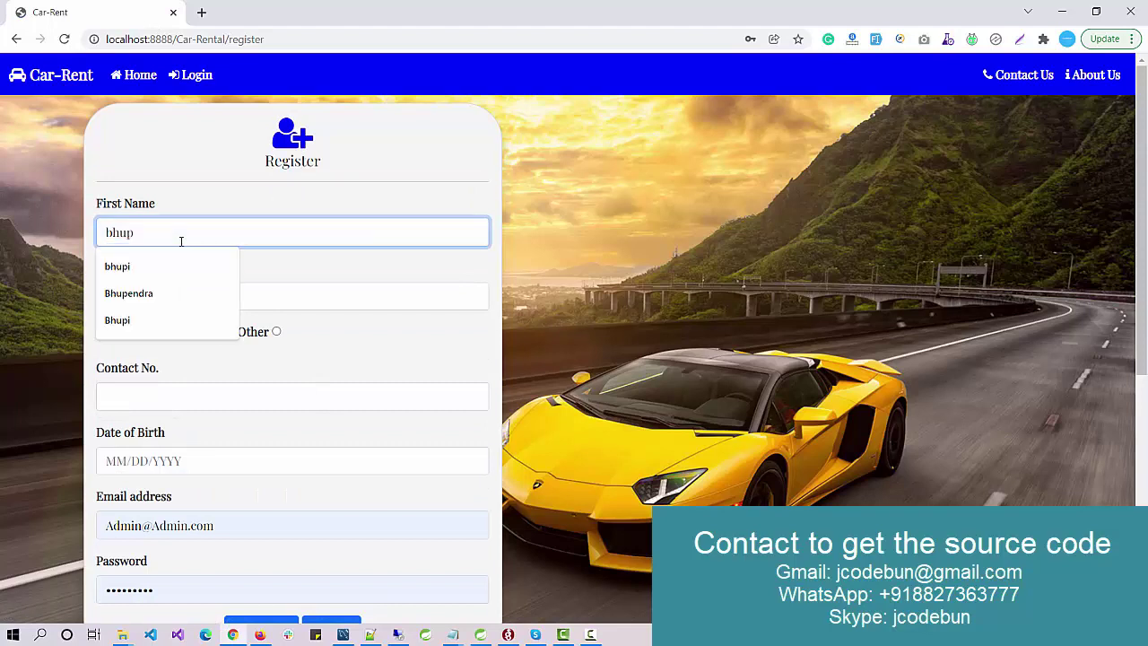
{"action": "key", "text": "BackSpace"}
{"action": "key", "text": "BackSpace"}
{"action": "key", "text": "BackSpace"}
{"action": "key", "text": "BackSpace"}
{"action": "key", "text": "BackSpace"}
{"action": "type", "text": "New "}
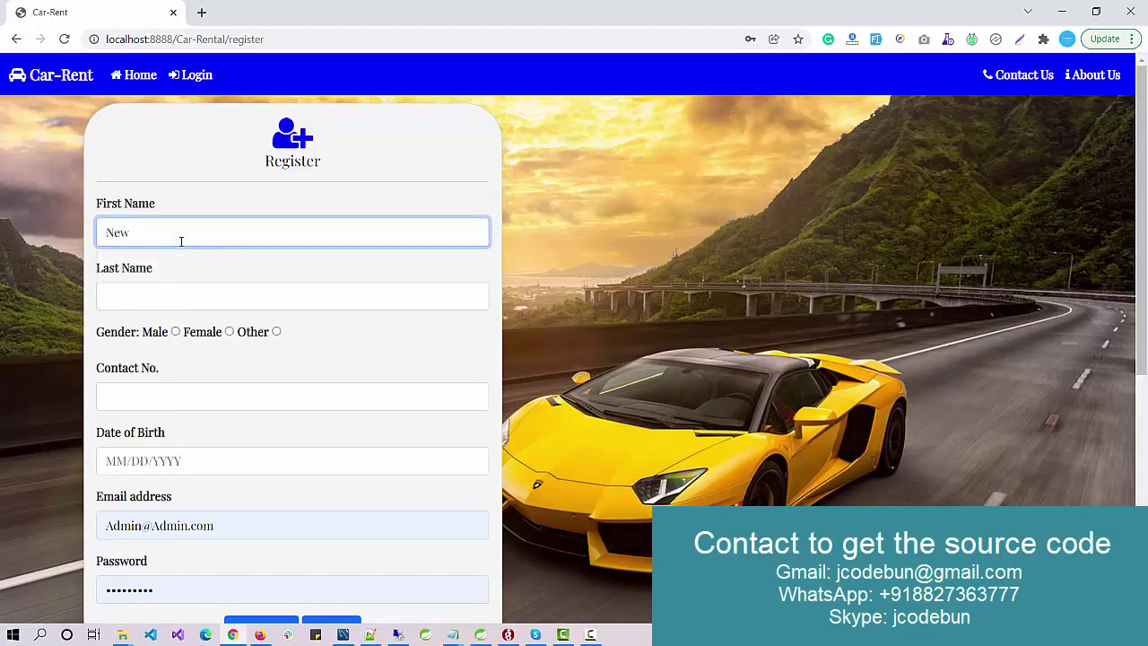
{"action": "type", "text": "User"}
{"action": "left_click", "coordinate": [176, 332]}
{"action": "left_click", "coordinate": [165, 396]}
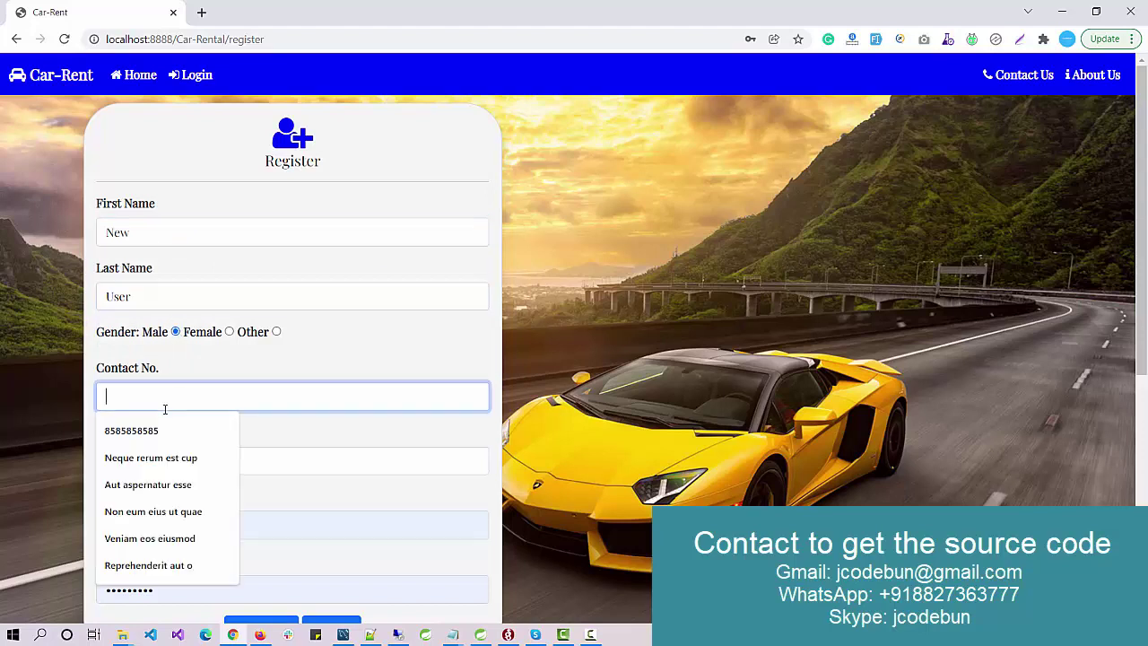
{"action": "left_click", "coordinate": [166, 423]}
{"action": "scroll", "coordinate": [179, 403], "scroll_direction": "down", "scroll_amount": 1}
{"action": "left_click", "coordinate": [178, 395]}
{"action": "left_click", "coordinate": [167, 419]}
Step: Replace the prefilled email with the new user's address, set a password, and submit the registration
{"action": "left_click", "coordinate": [215, 459]}
{"action": "key", "text": "ctrl+a"}
{"action": "key", "text": "BackSpace"}
{"action": "type", "text": "new@"}
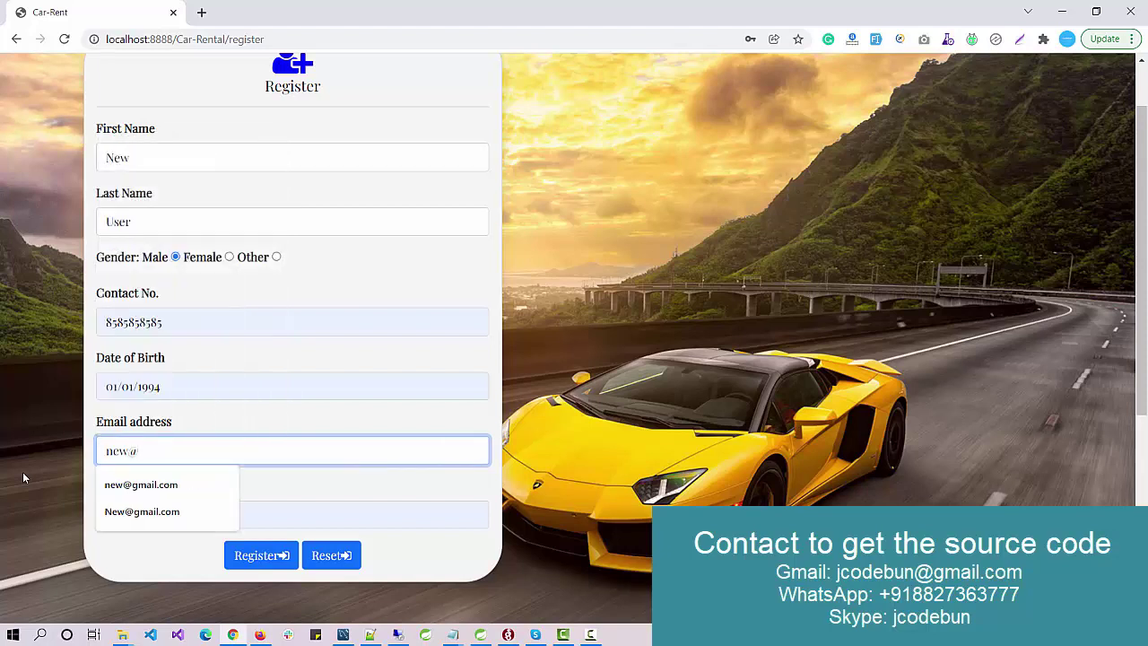
{"action": "left_click", "coordinate": [101, 485]}
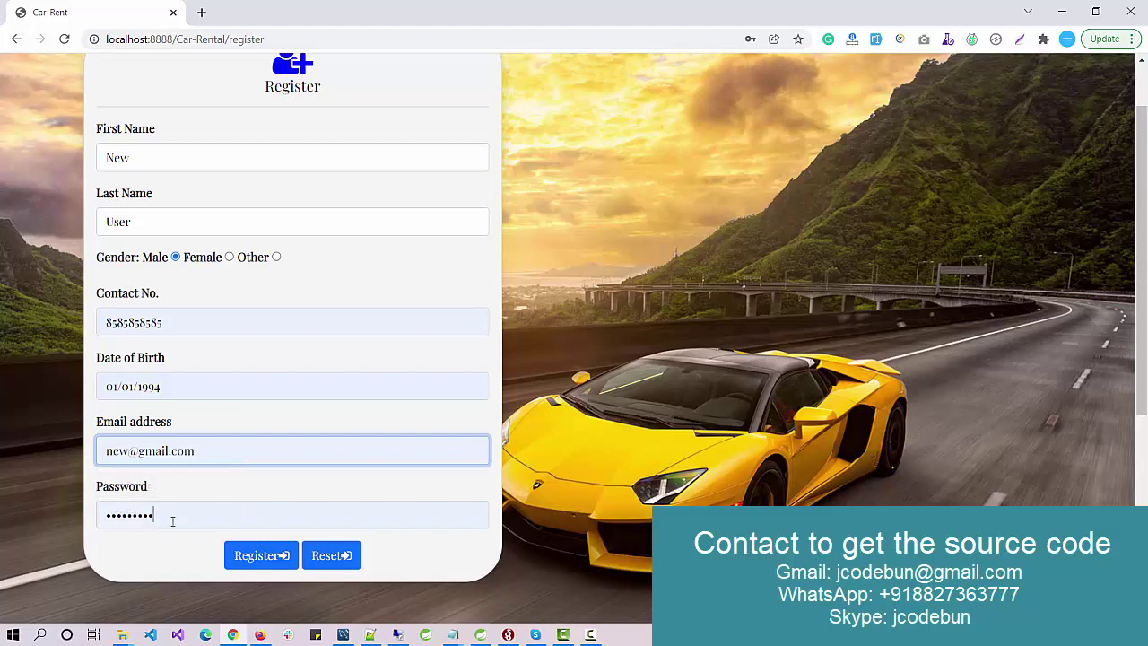
{"action": "key", "text": "Tab"}
{"action": "type", "text": "12345678"}
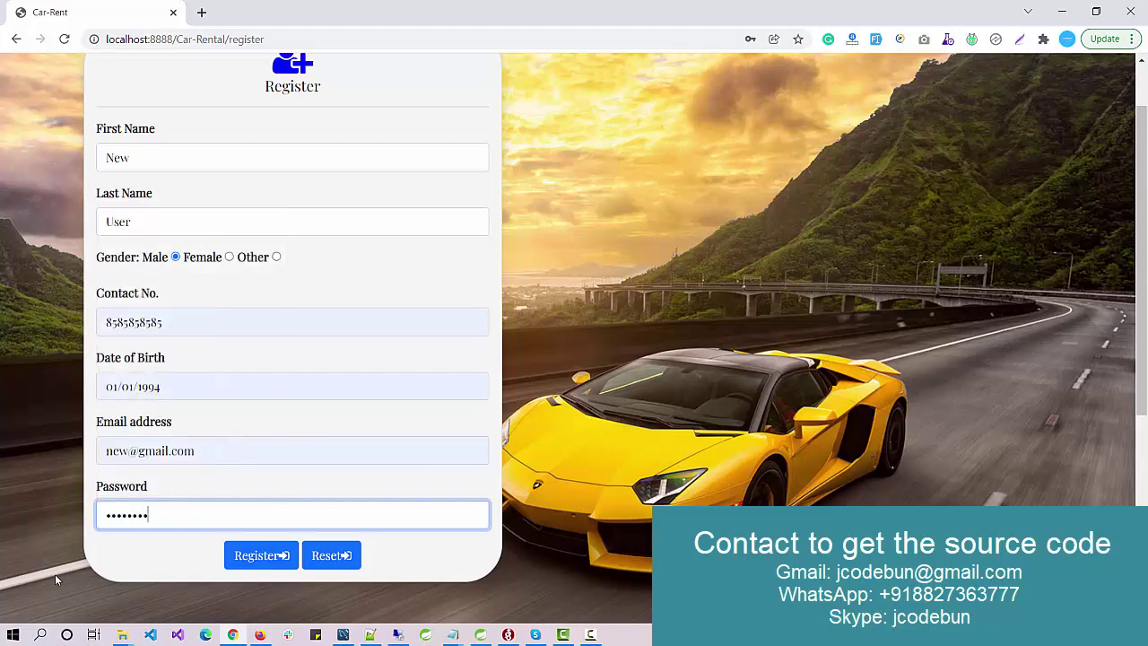
{"action": "left_click", "coordinate": [258, 557]}
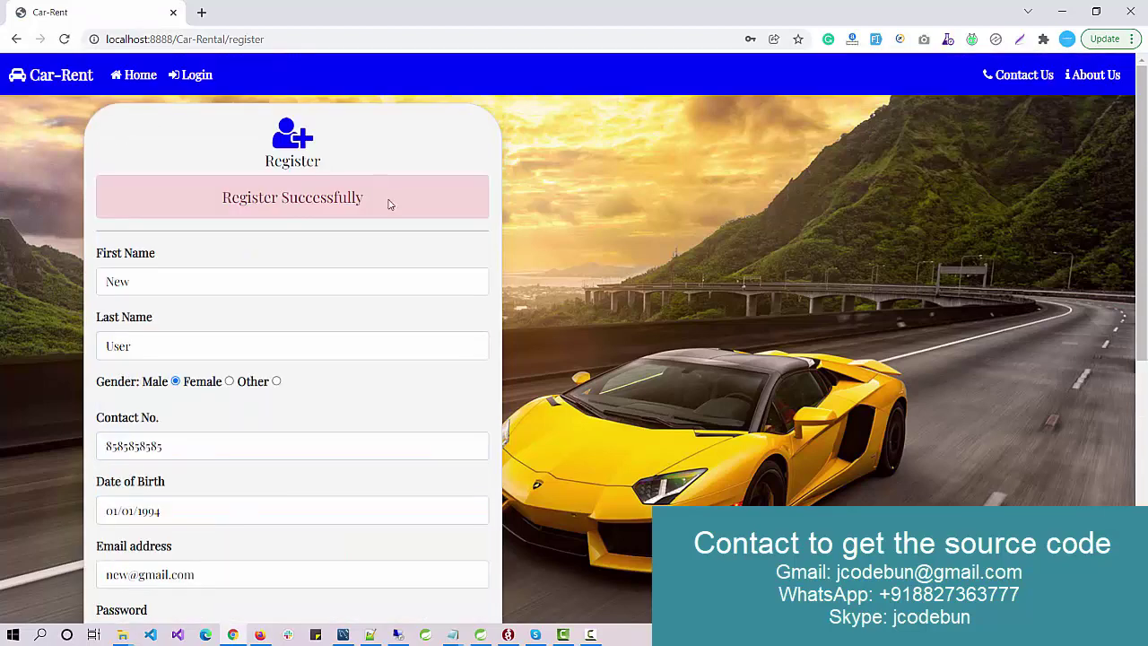
{"action": "left_click_drag", "start_coordinate": [387, 205], "coordinate": [189, 209]}
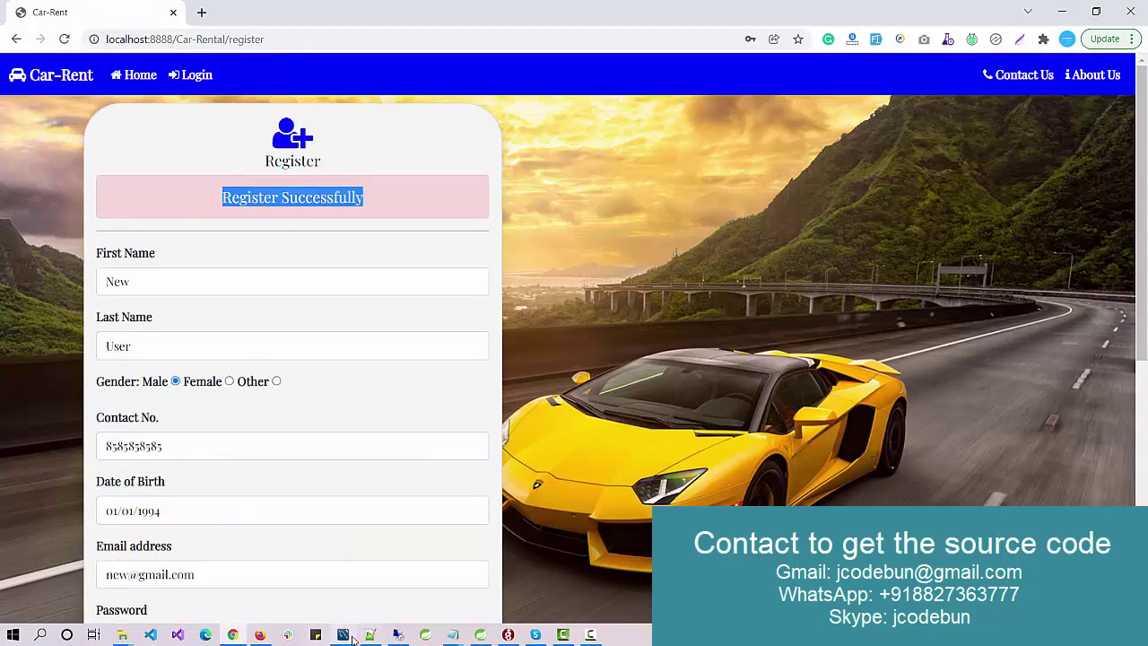
Step: Re-run the c_user query in MySQL Workbench and scroll the results to the new row
{"action": "left_click", "coordinate": [342, 634]}
{"action": "left_click", "coordinate": [215, 105]}
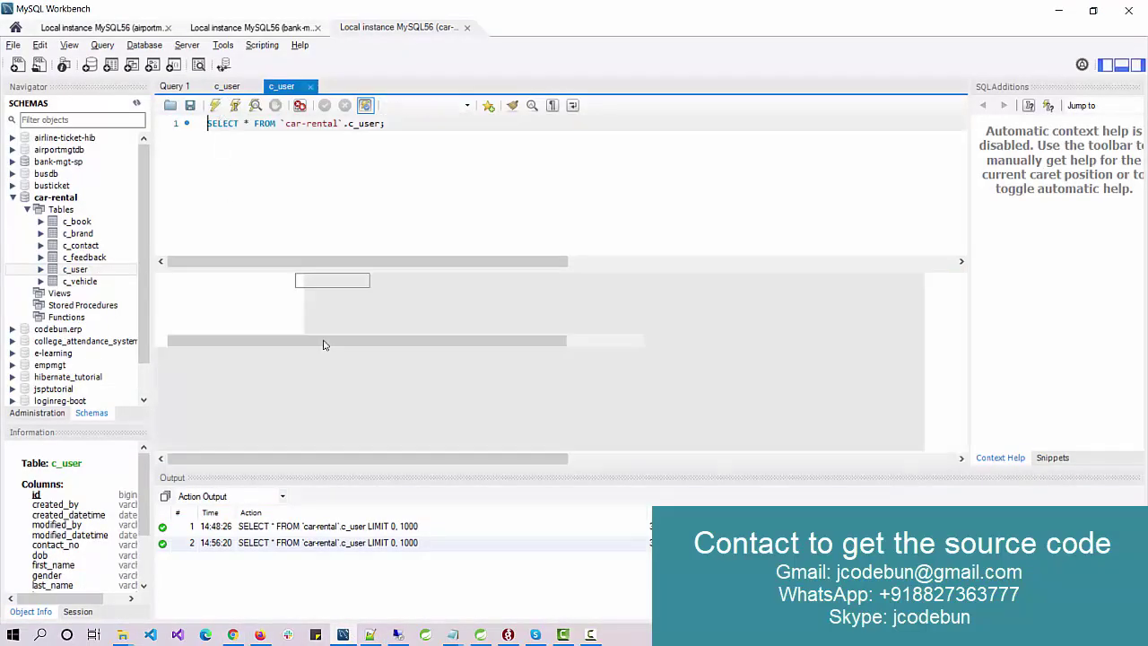
{"action": "left_click_drag", "start_coordinate": [485, 443], "coordinate": [605, 443]}
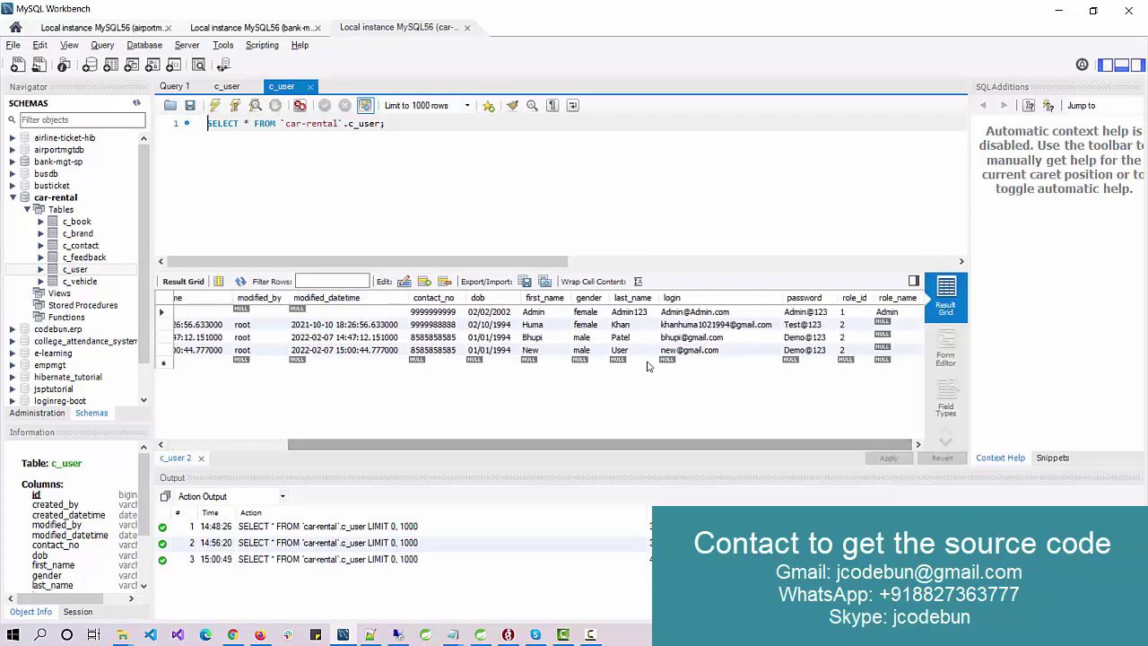
Step: Log in with the new user's saved email and retyped password, and save it in Chrome
{"action": "left_click", "coordinate": [1058, 11]}
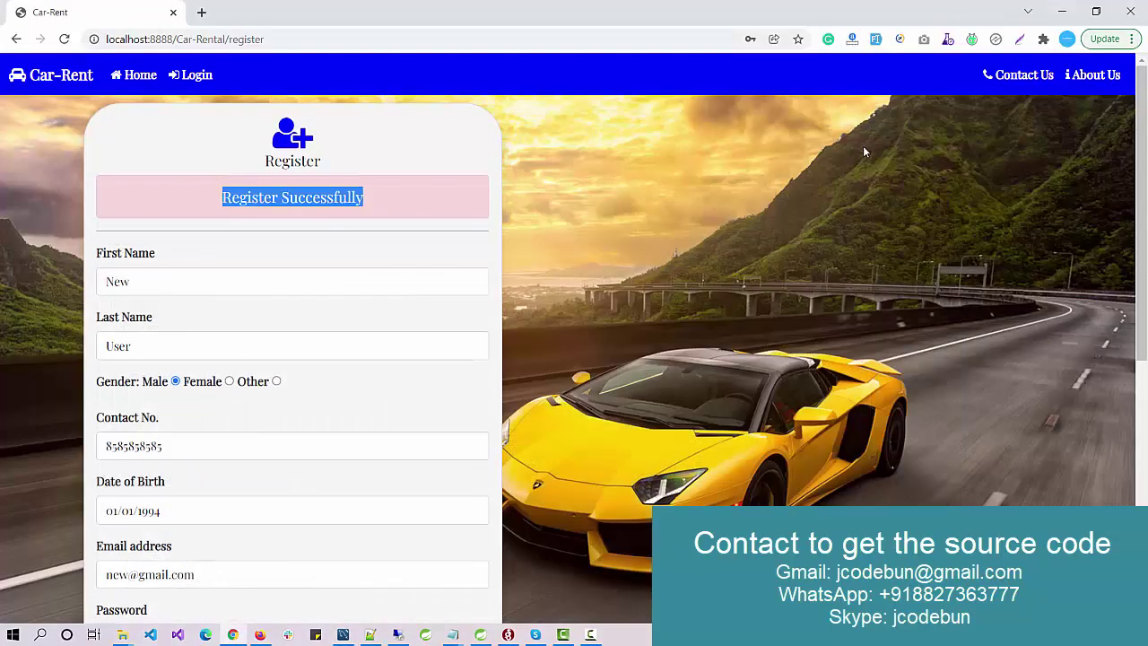
{"action": "left_click", "coordinate": [189, 75]}
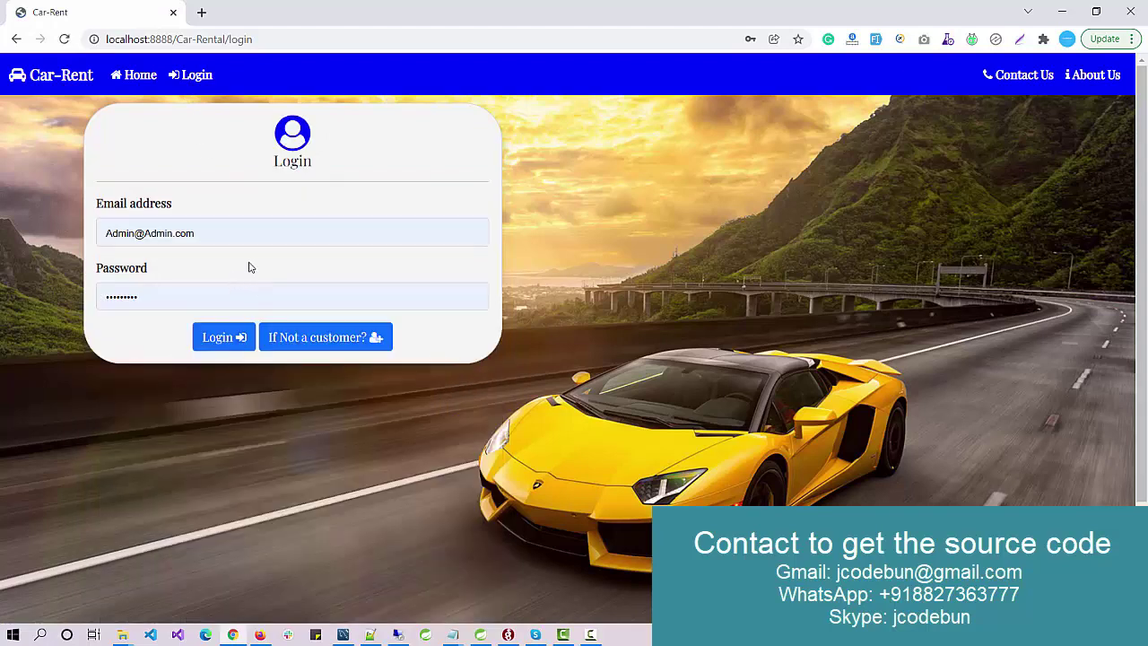
{"action": "triple_click", "coordinate": [161, 233]}
{"action": "type", "text": "new"}
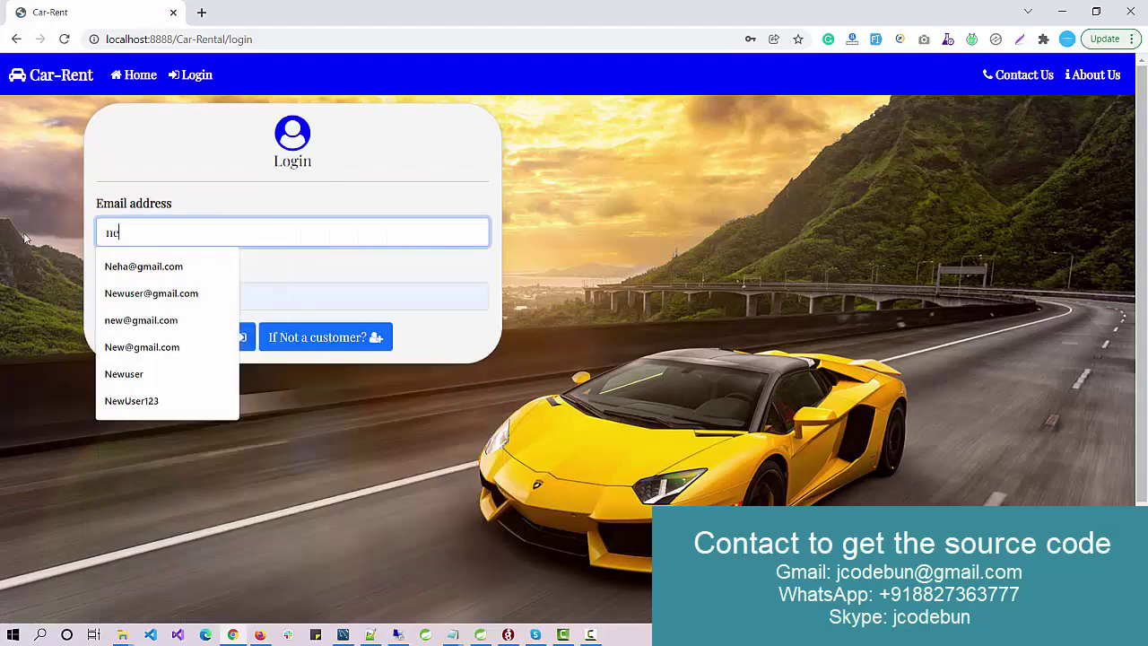
{"action": "key", "text": "Down"}
{"action": "key", "text": "Down"}
{"action": "key", "text": "Return"}
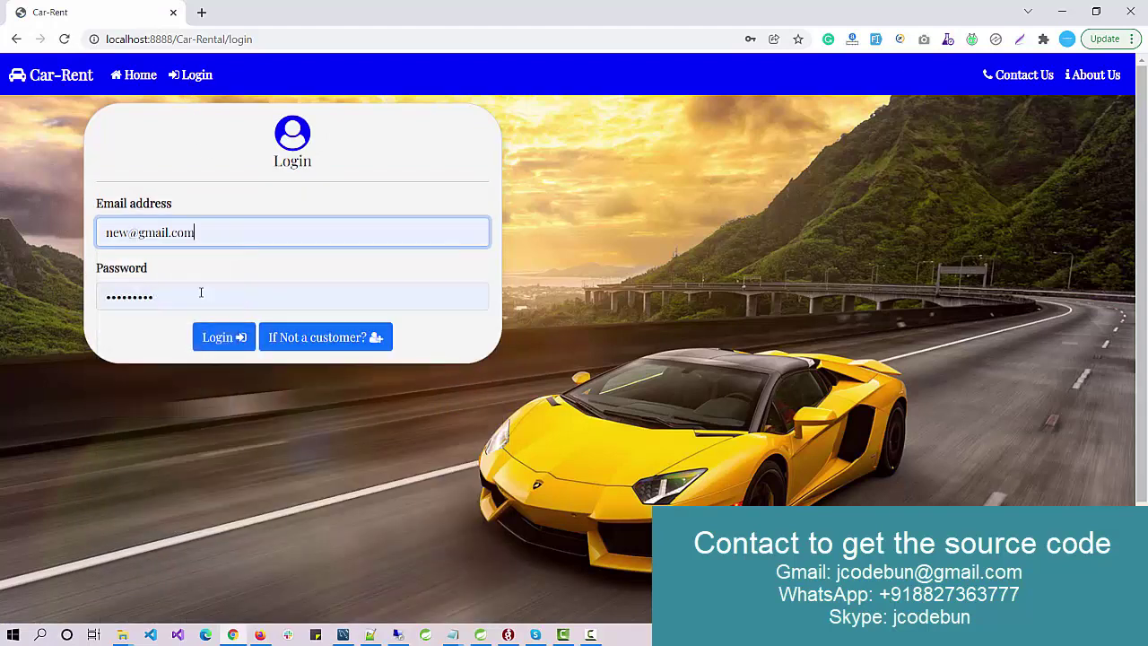
{"action": "key", "text": "Tab"}
{"action": "key", "text": "BackSpace"}
{"action": "type", "text": "12345"}
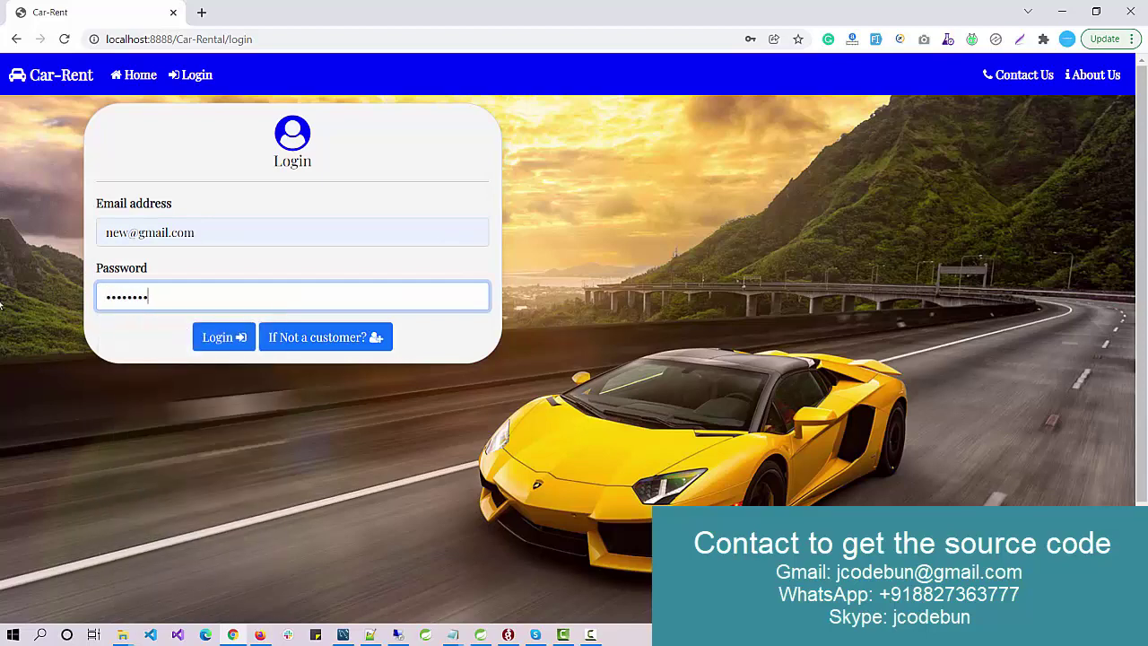
{"action": "left_click", "coordinate": [224, 339]}
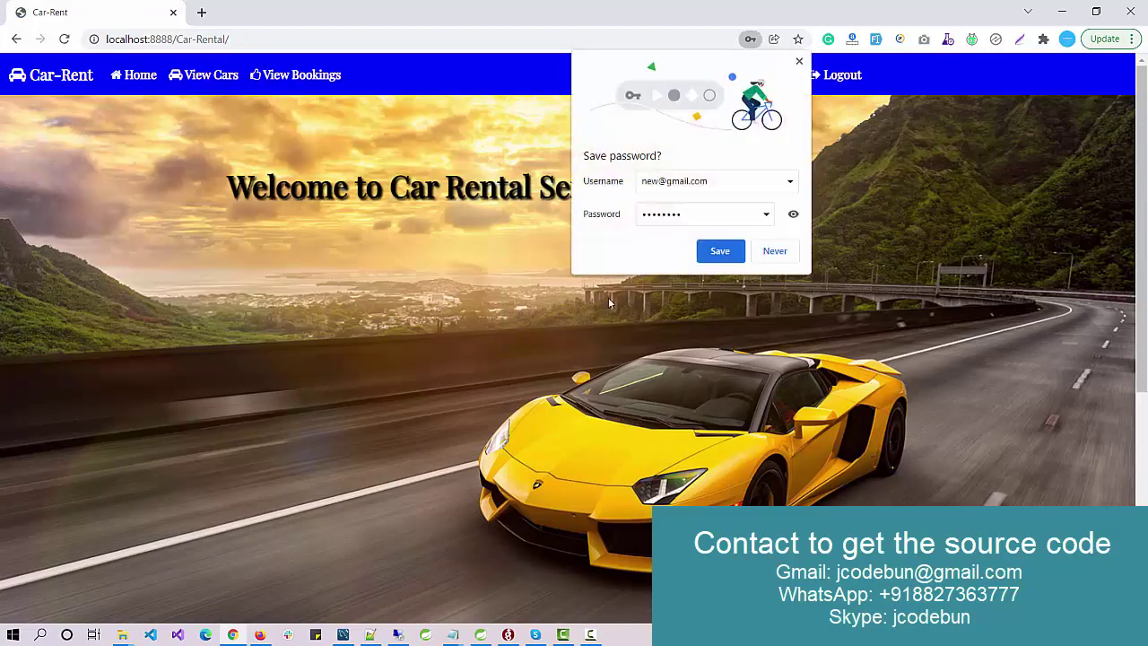
{"action": "left_click", "coordinate": [717, 254]}
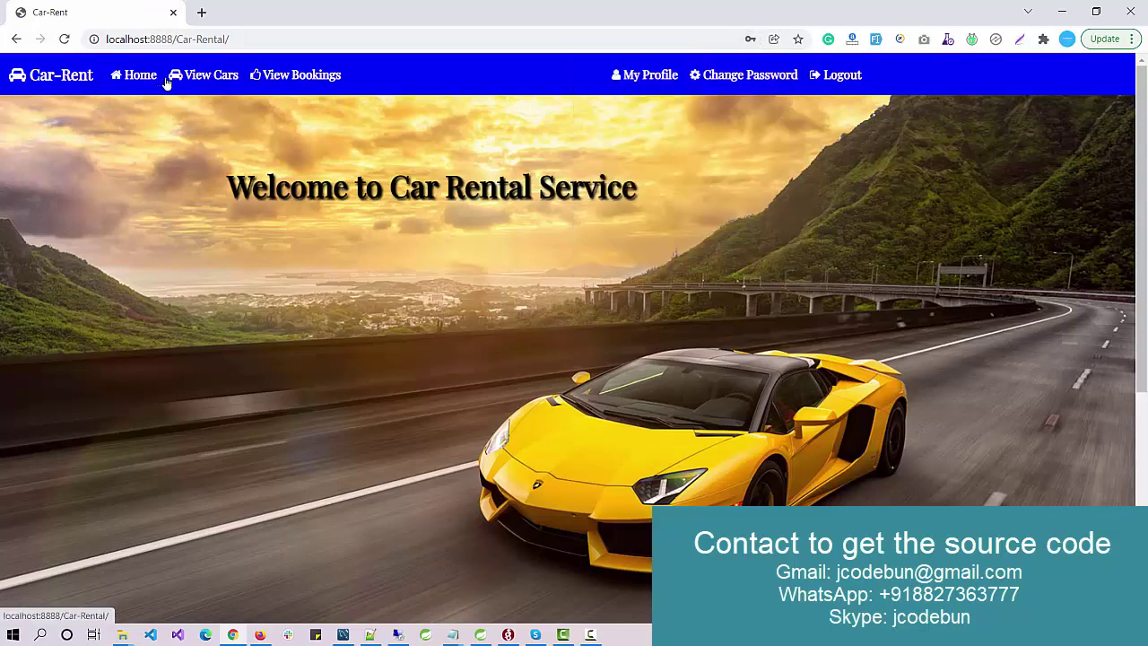
Step: Browse View Cars, filtering by the BMW, Audi, then Reno brands
{"action": "left_click", "coordinate": [203, 77]}
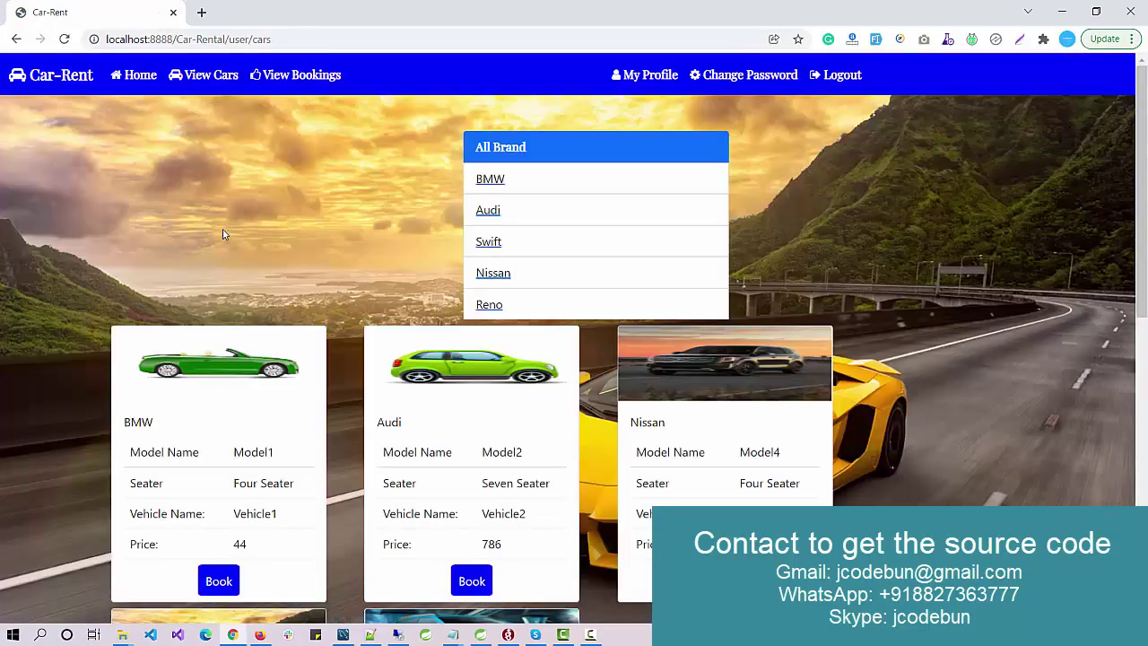
{"action": "scroll", "coordinate": [229, 237], "scroll_direction": "down", "scroll_amount": 6}
{"action": "scroll", "coordinate": [236, 245], "scroll_direction": "up", "scroll_amount": 5}
{"action": "scroll", "coordinate": [236, 245], "scroll_direction": "up", "scroll_amount": 2}
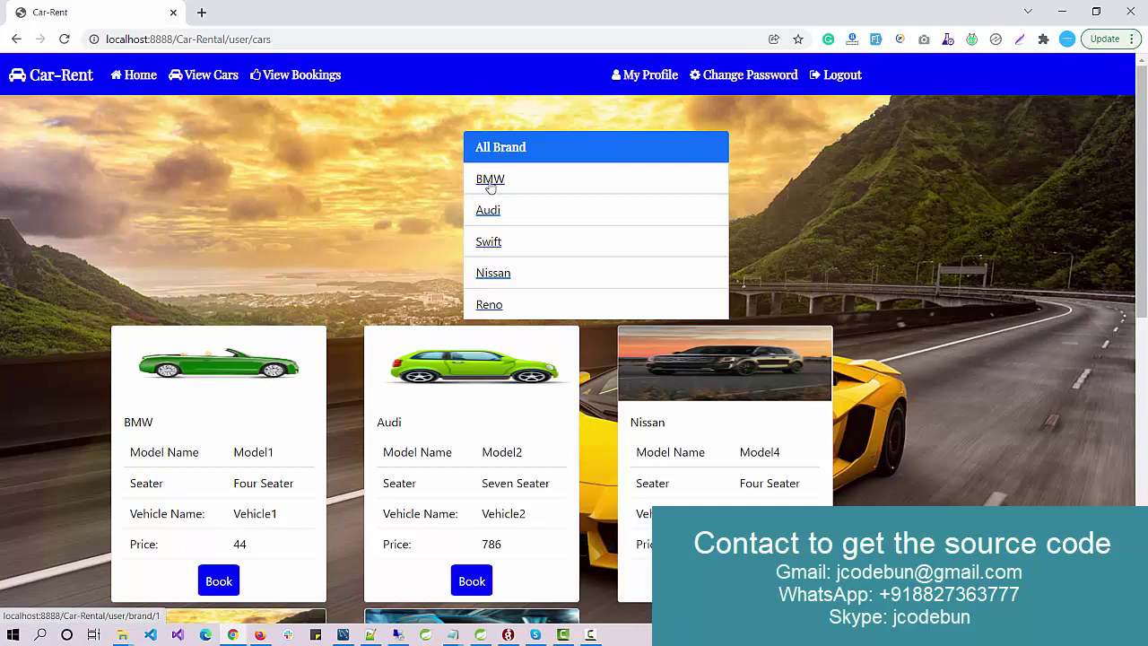
{"action": "left_click", "coordinate": [489, 181]}
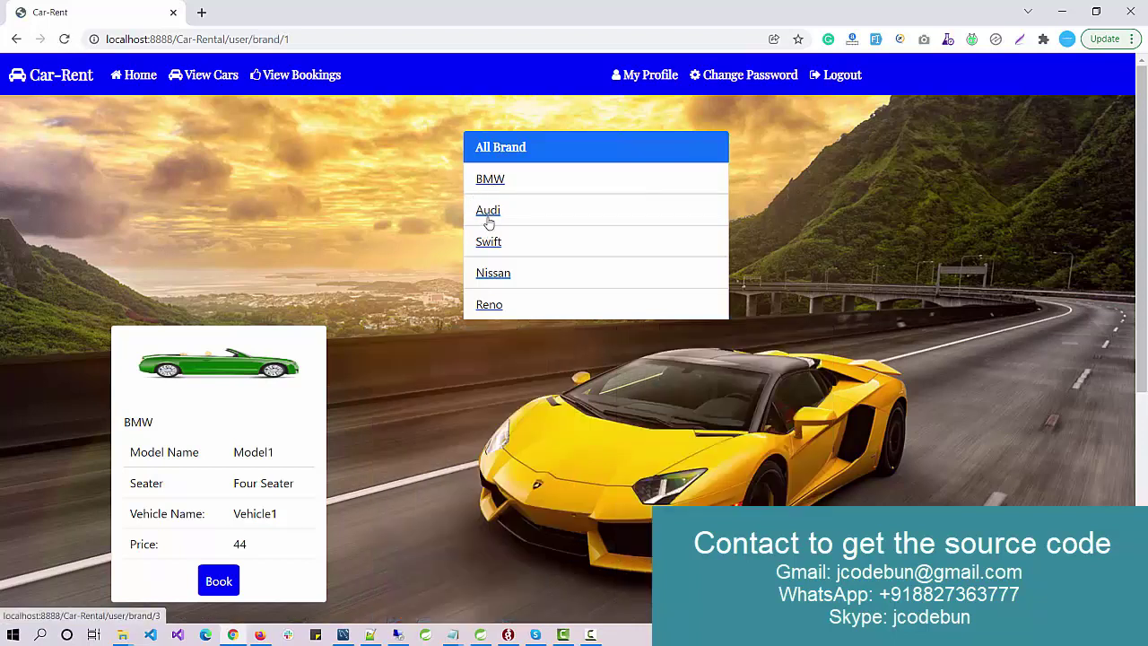
{"action": "left_click", "coordinate": [485, 215]}
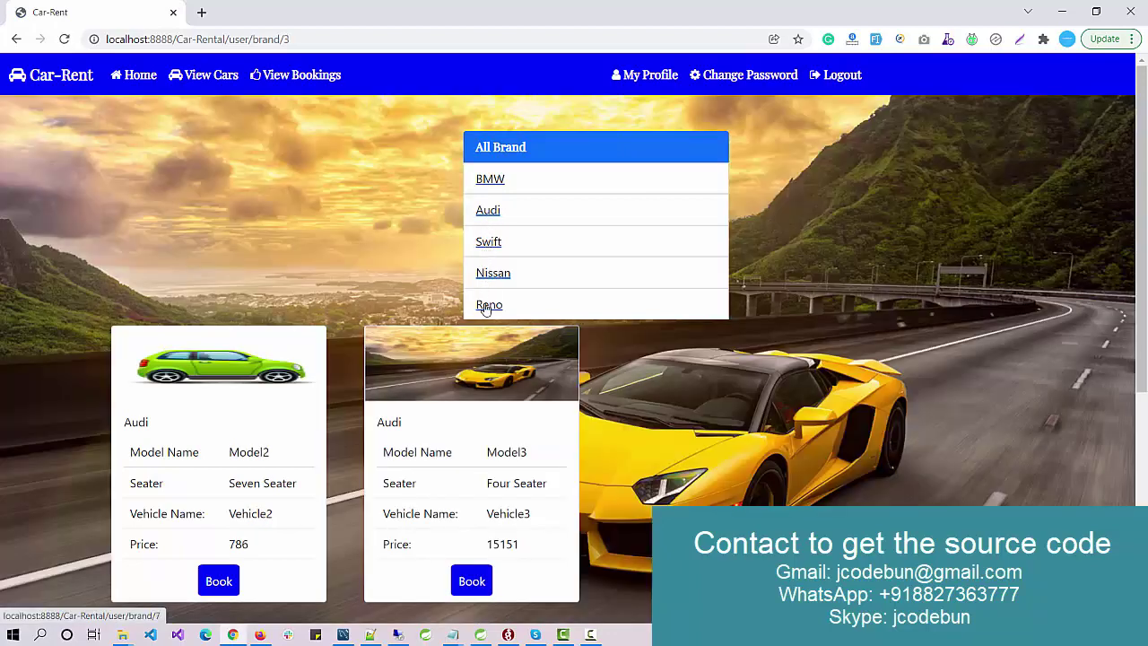
{"action": "left_click", "coordinate": [487, 305]}
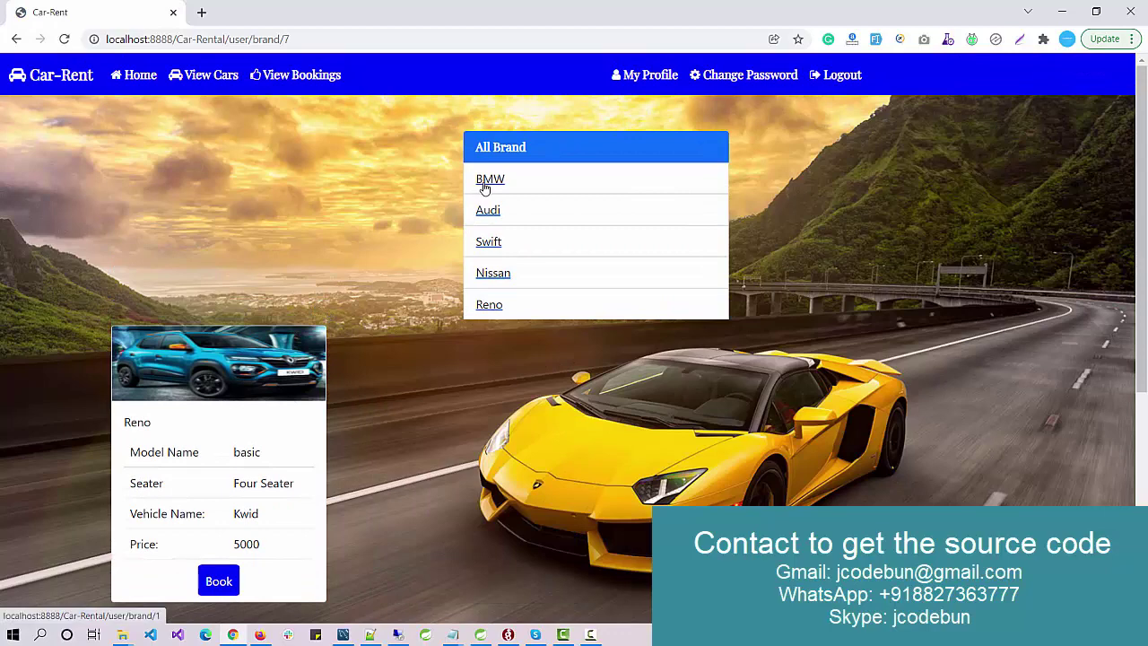
Step: Book the Reno Kwid for 02/17/2022 with a 03:03 PM pick-up, then highlight the booking ID
{"action": "left_click", "coordinate": [219, 580]}
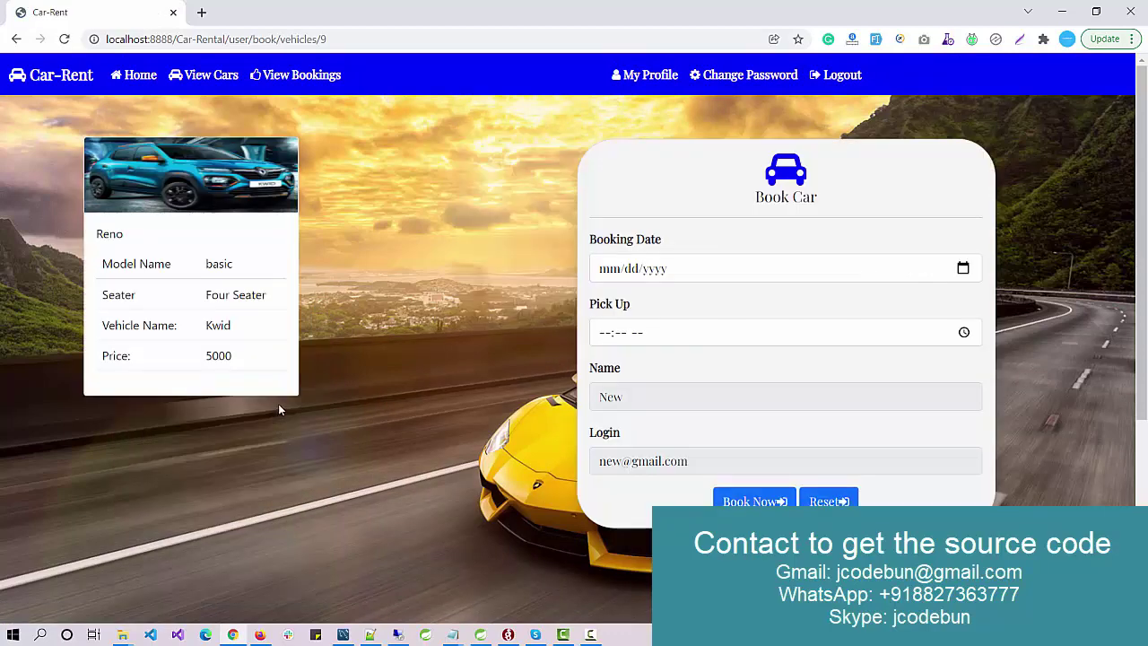
{"action": "left_click", "coordinate": [675, 276]}
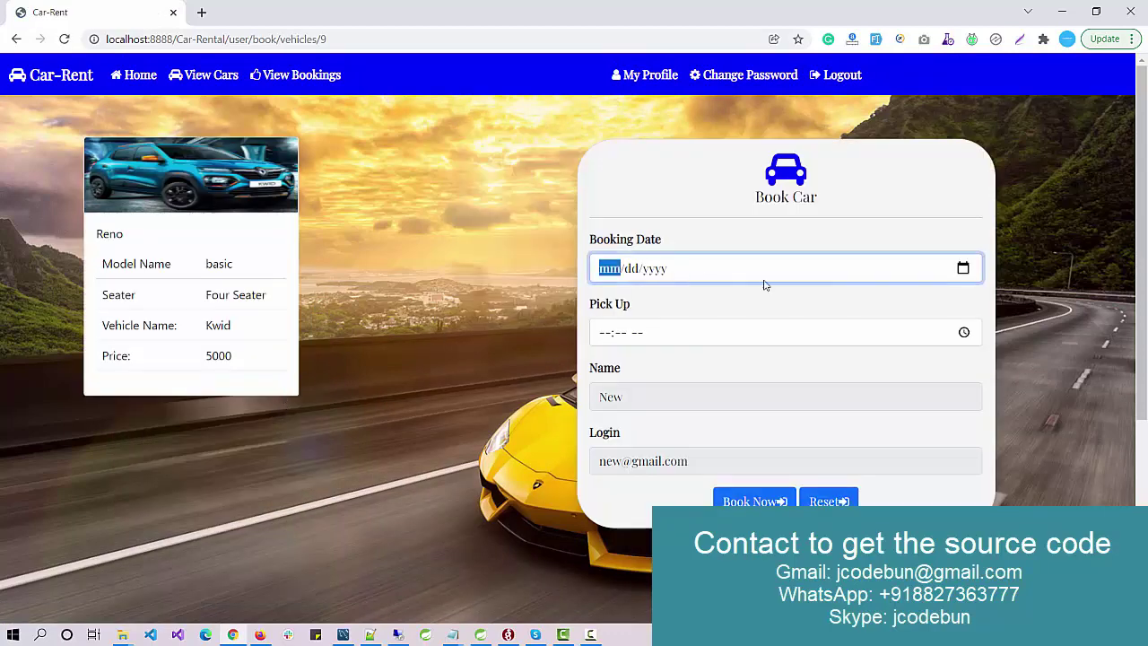
{"action": "left_click", "coordinate": [963, 268]}
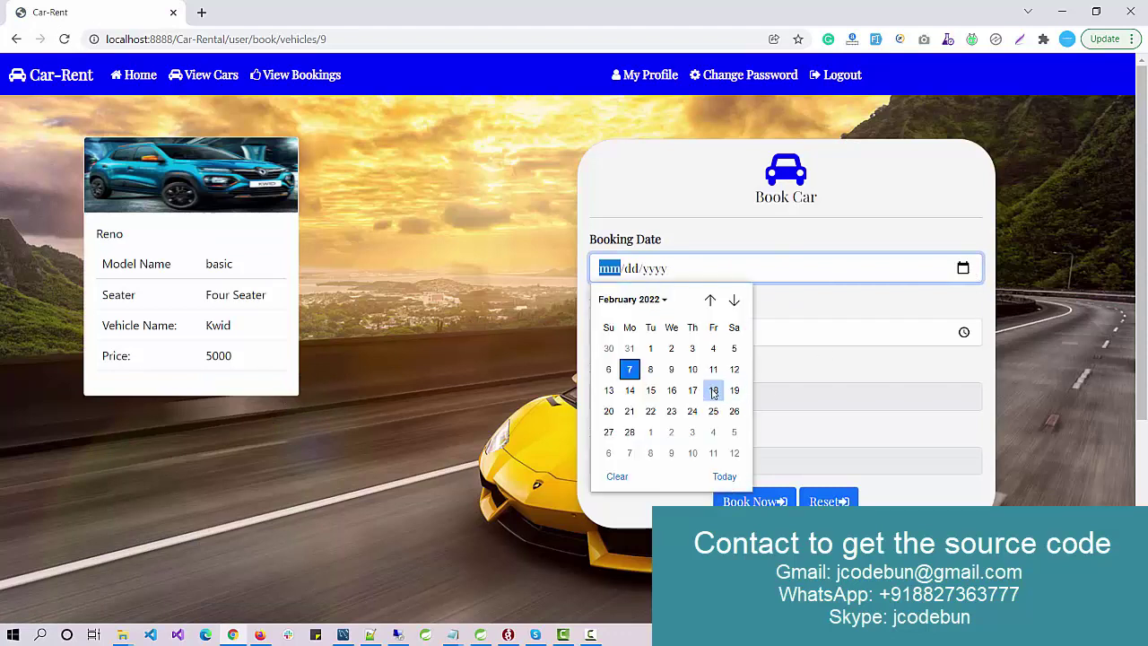
{"action": "key", "text": "Escape"}
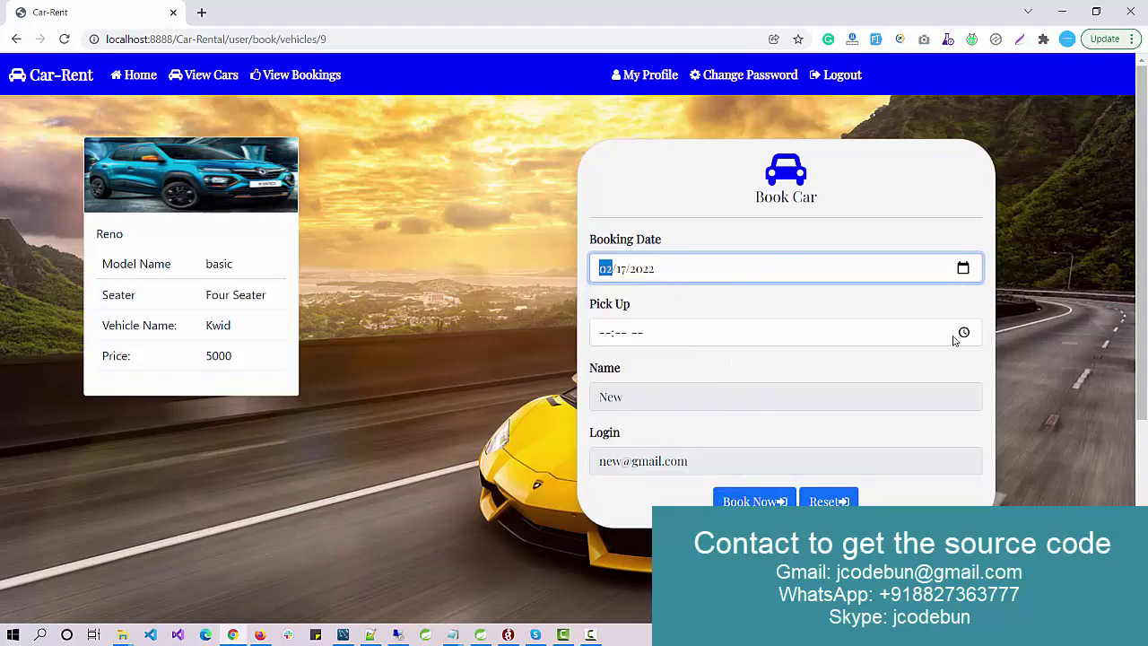
{"action": "left_click", "coordinate": [963, 332]}
{"action": "left_click", "coordinate": [655, 416]}
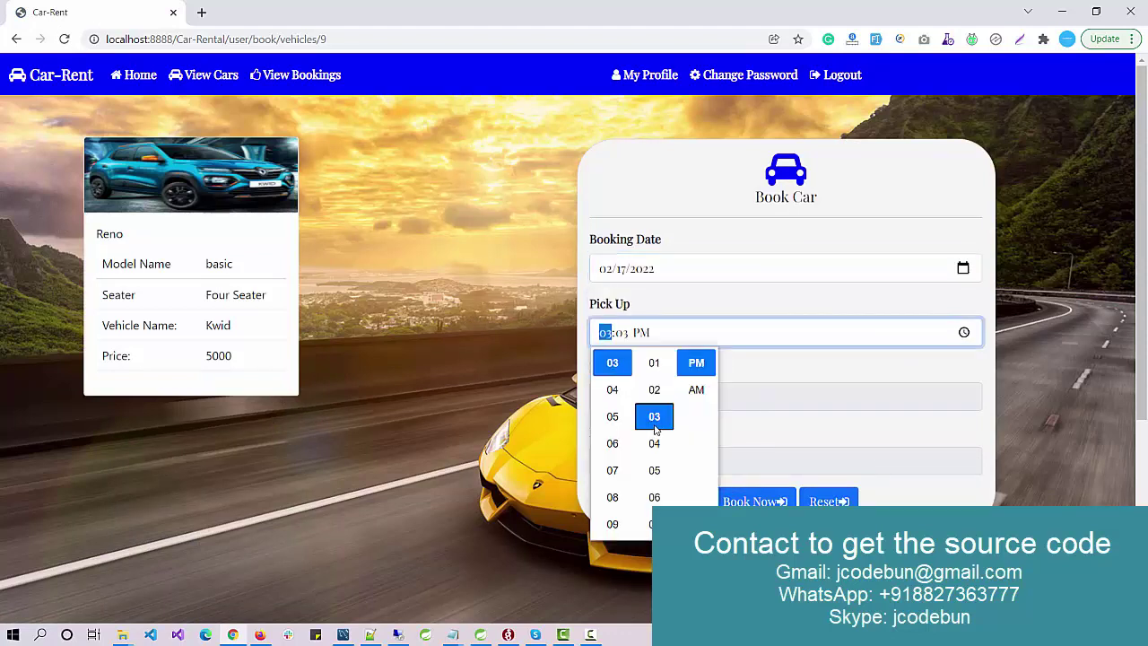
{"action": "left_click", "coordinate": [745, 314]}
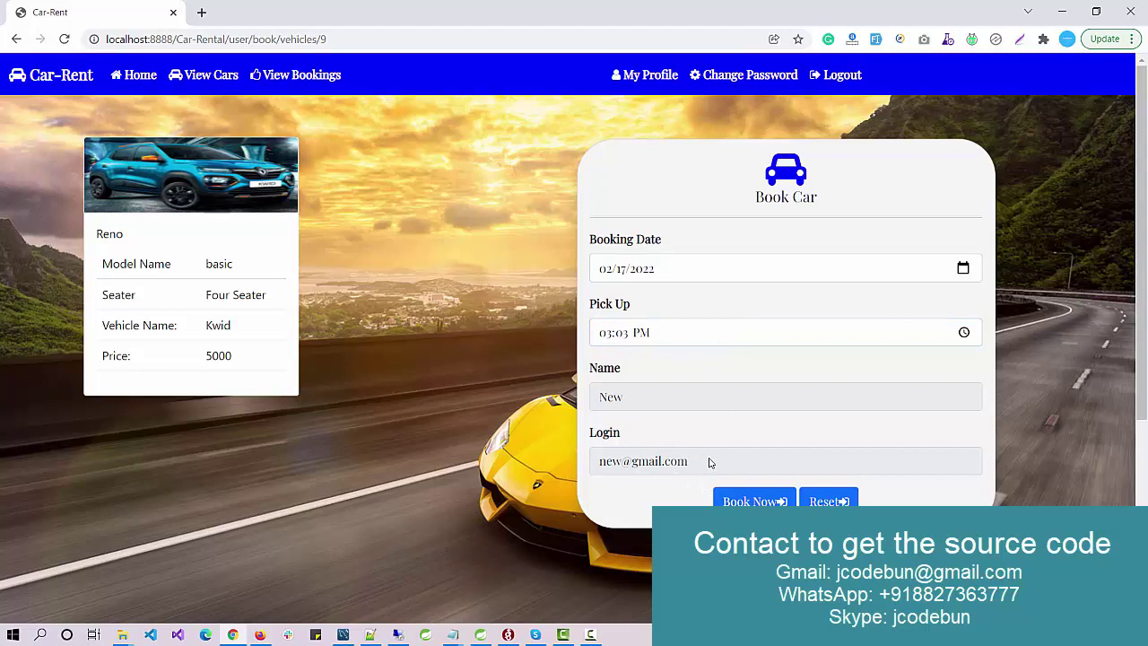
{"action": "left_click", "coordinate": [750, 502]}
{"action": "left_click_drag", "start_coordinate": [843, 257], "coordinate": [594, 243]}
{"action": "double_click", "coordinate": [773, 254]}
Step: List the user's bookings, highlight the Kwid row, and download its PDF receipt
{"action": "left_click", "coordinate": [274, 76]}
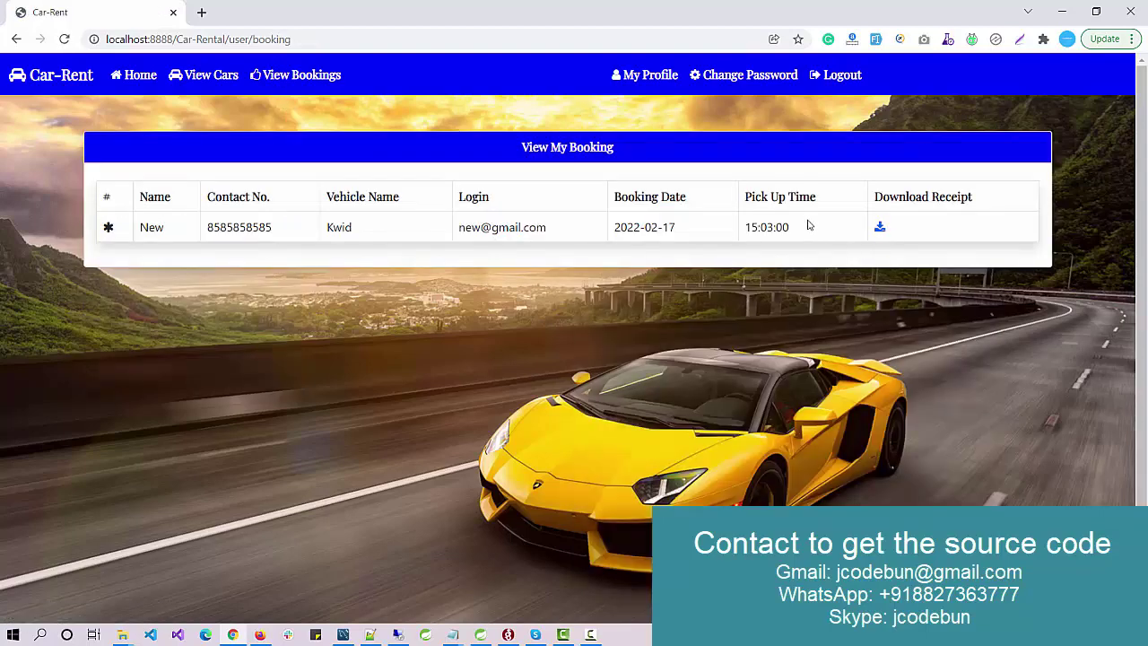
{"action": "left_click_drag", "start_coordinate": [789, 229], "coordinate": [142, 229]}
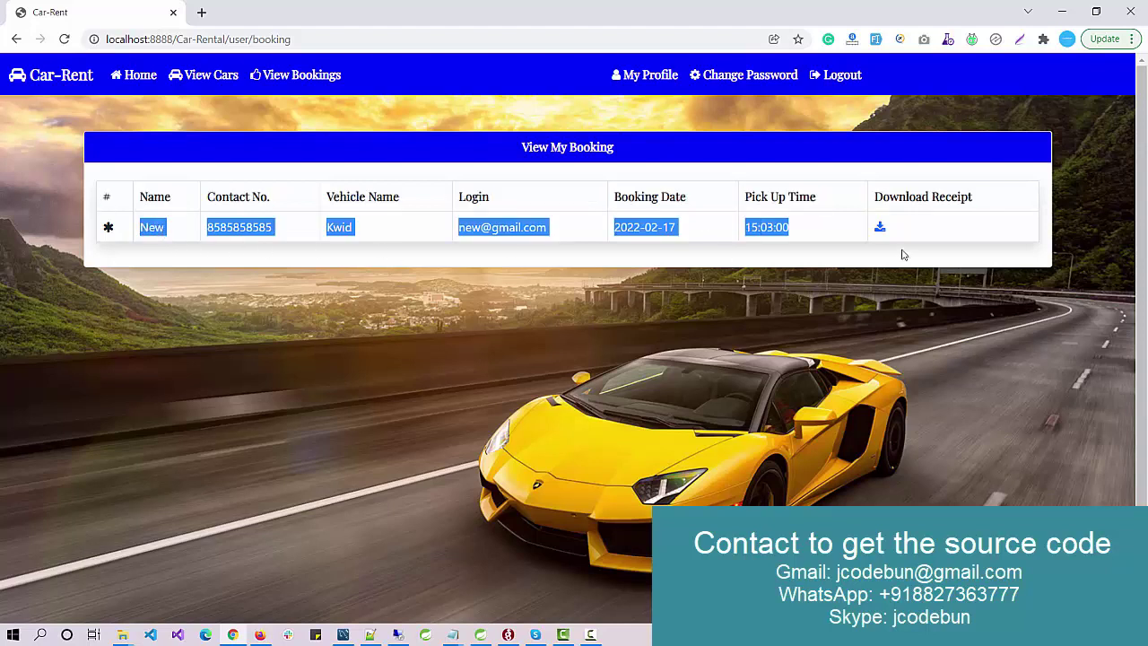
{"action": "left_click", "coordinate": [879, 227]}
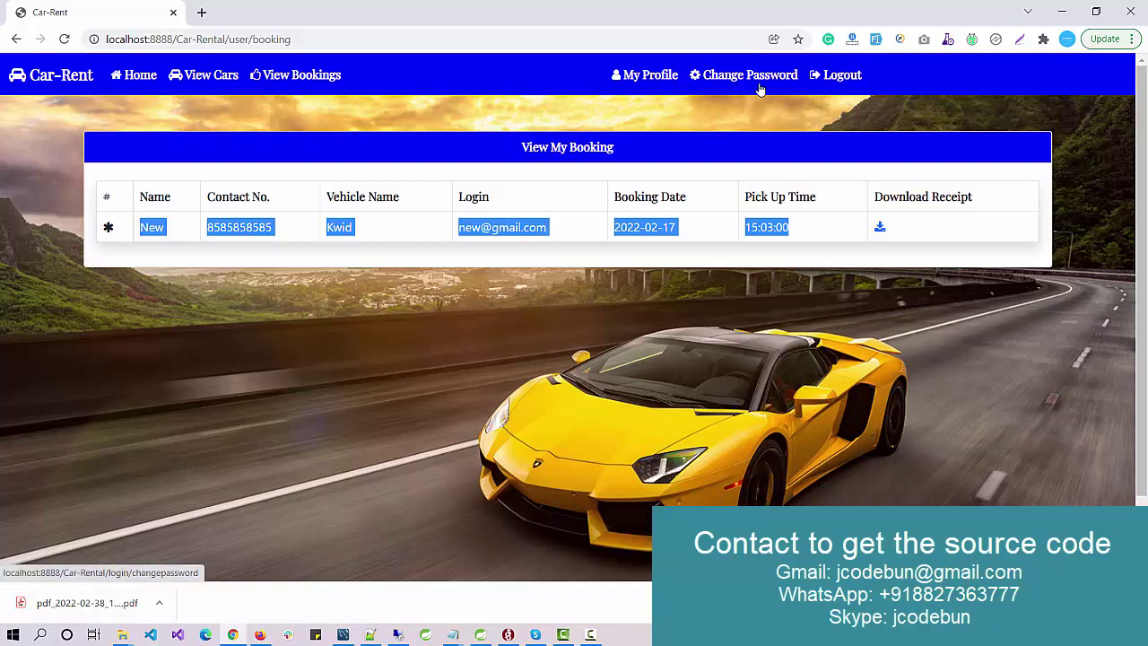
Step: Log out, visit Contact Us and About Us, then scroll through the public home page
{"action": "left_click", "coordinate": [835, 79]}
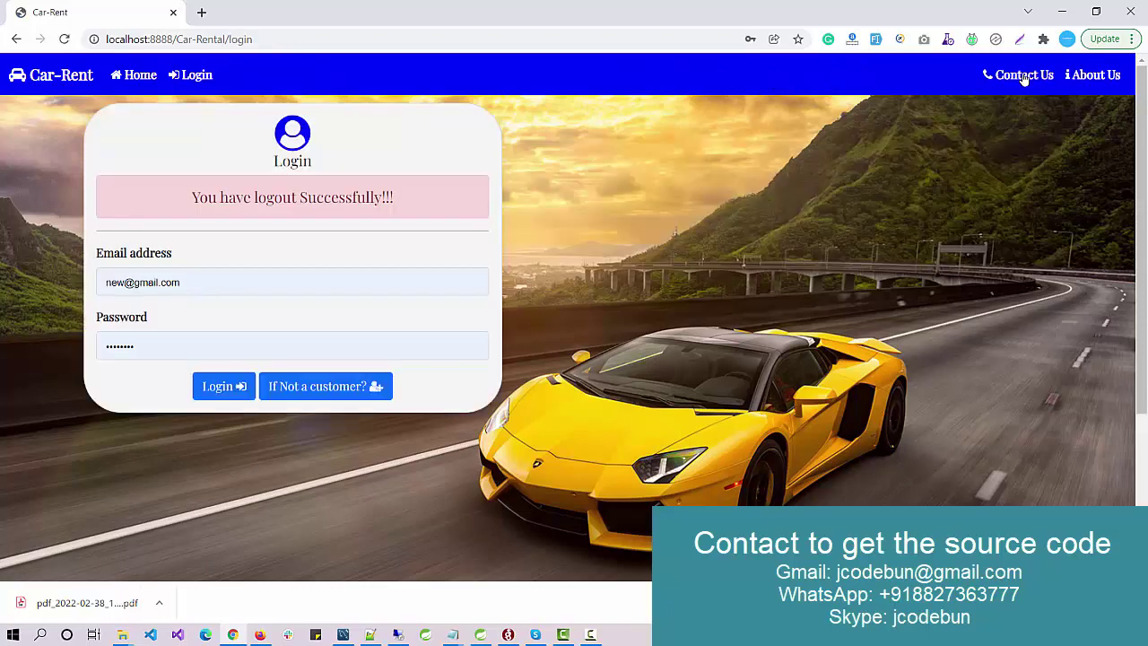
{"action": "left_click", "coordinate": [1016, 74]}
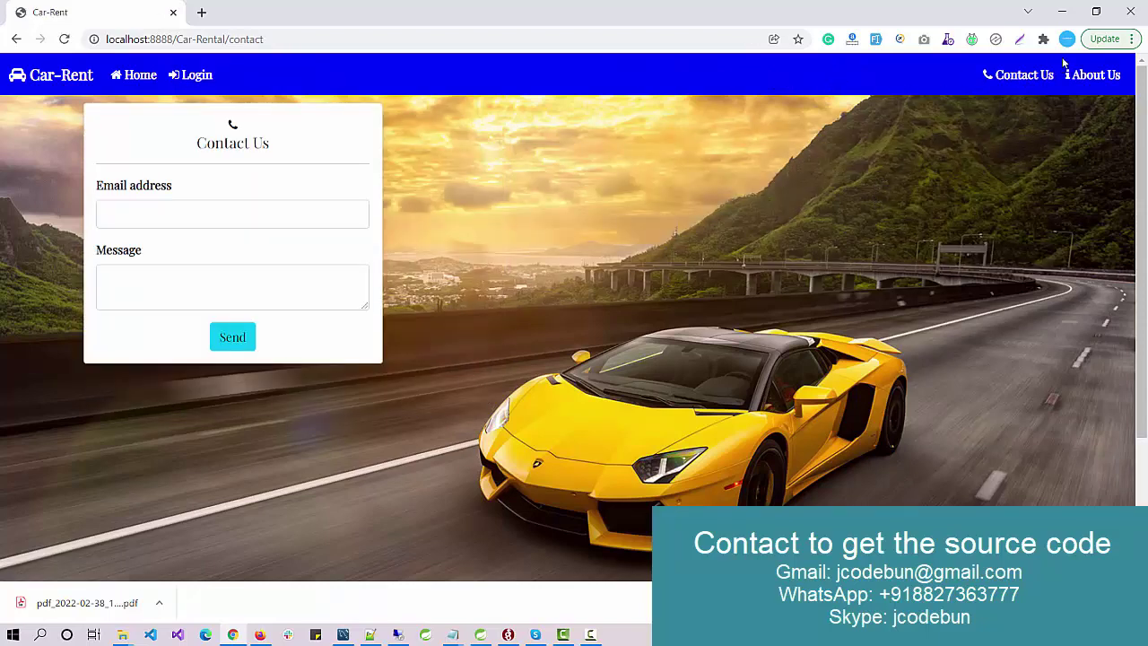
{"action": "left_click", "coordinate": [1091, 75]}
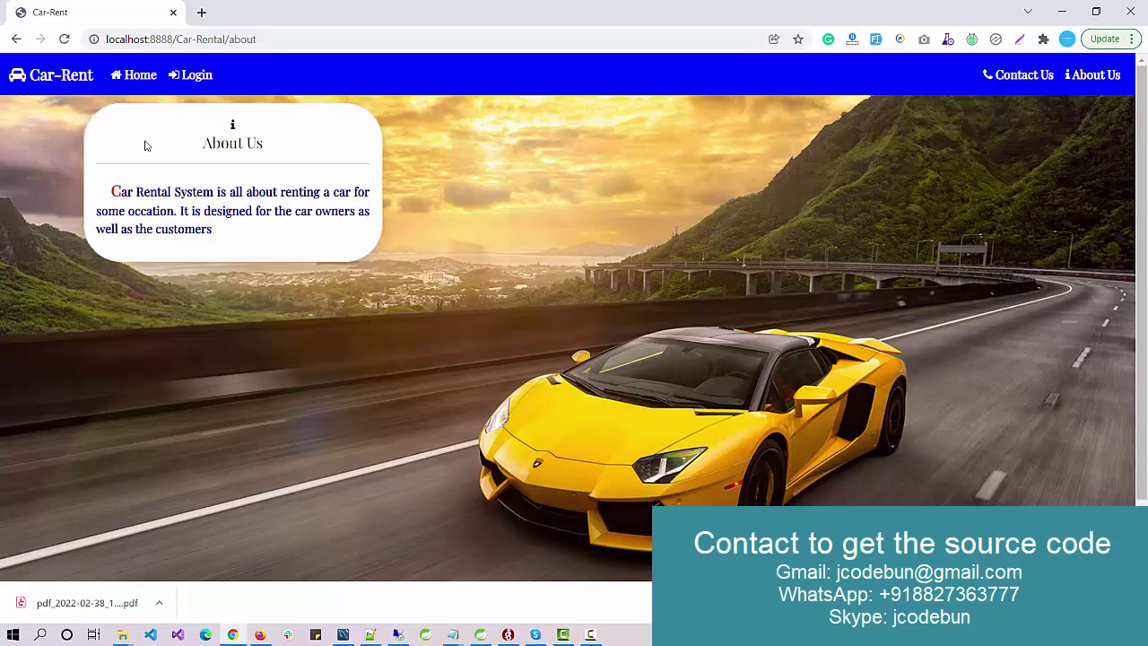
{"action": "left_click", "coordinate": [69, 83]}
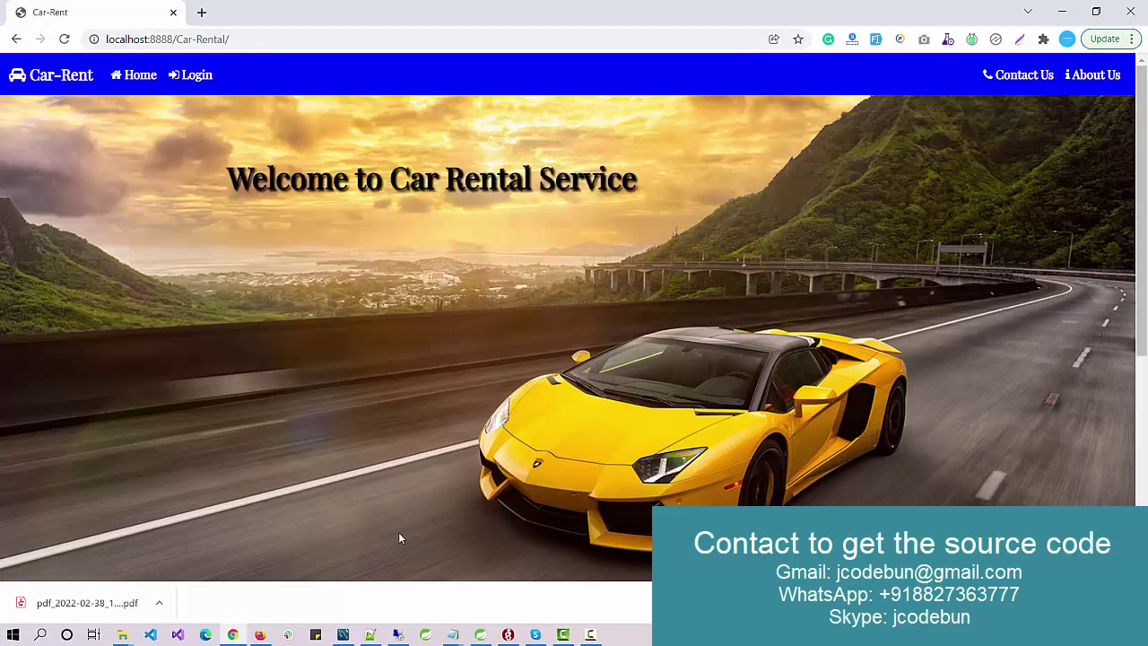
{"action": "scroll", "coordinate": [459, 399], "scroll_direction": "down", "scroll_amount": 3}
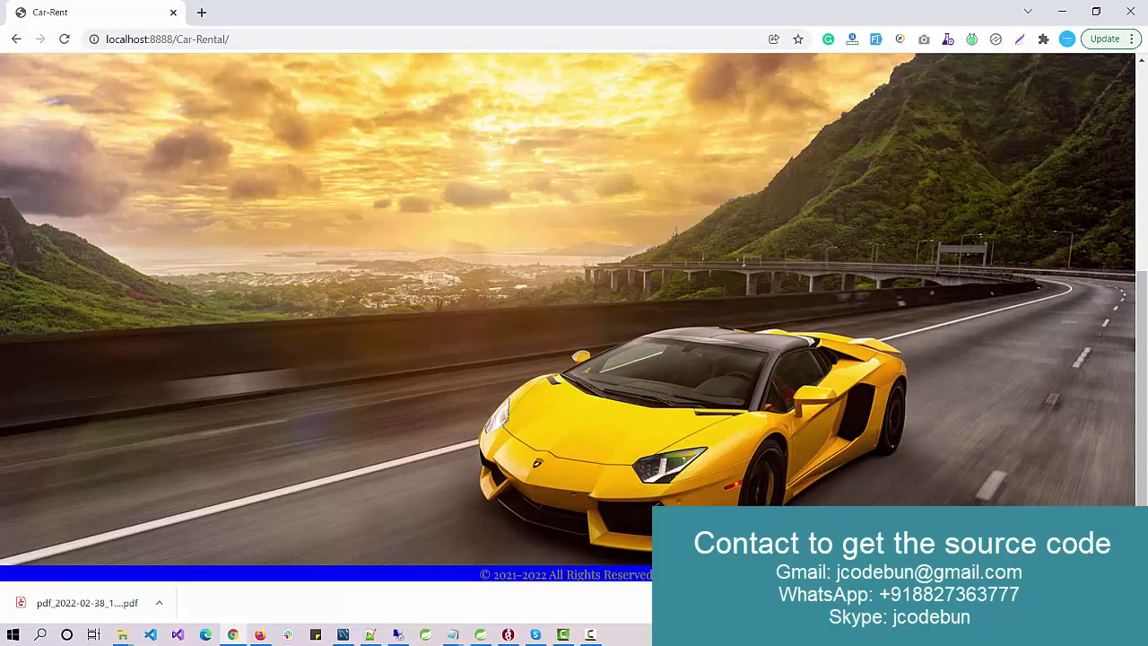
{"action": "scroll", "coordinate": [381, 312], "scroll_direction": "up", "scroll_amount": 3}
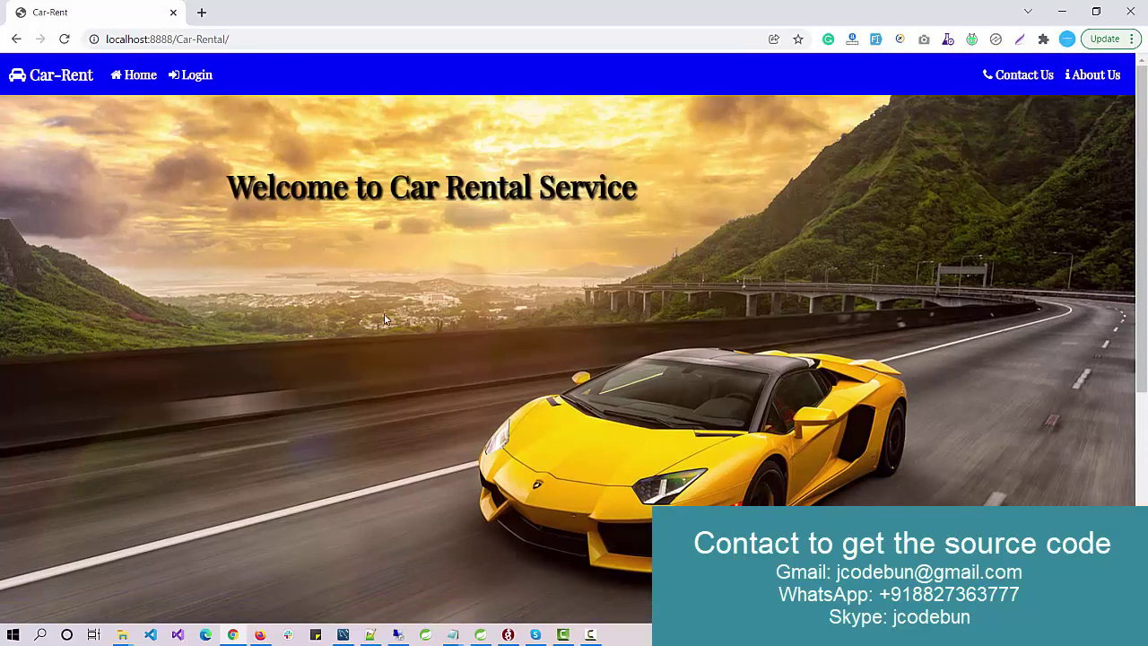